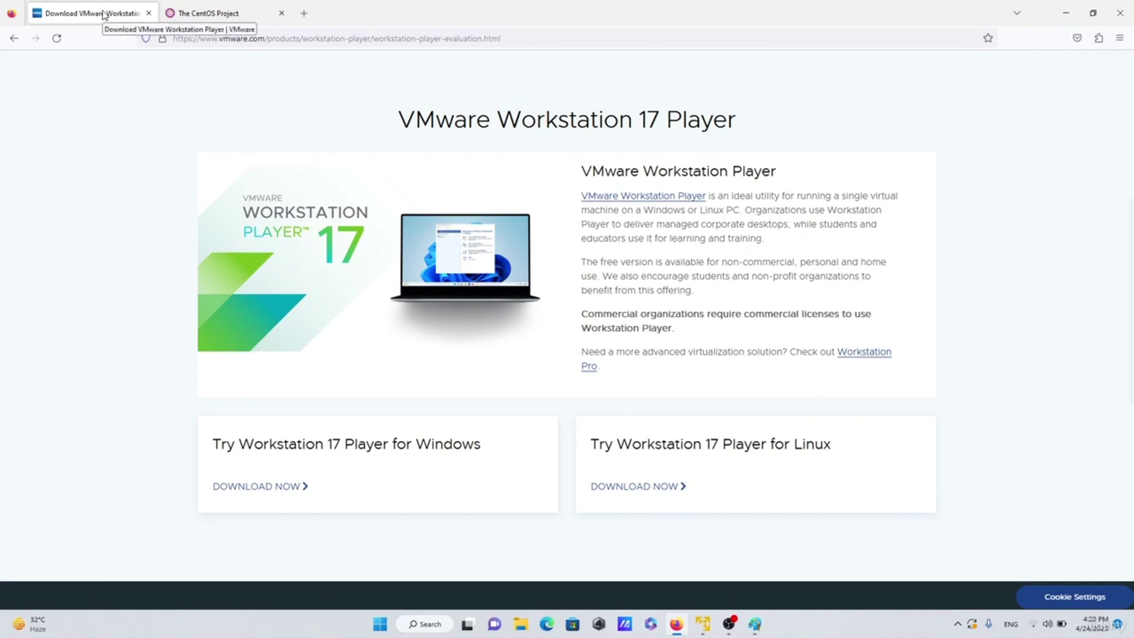
# - Switch Firefox to the tab showing the CentOS Project homepage at centos.org
pyautogui.click(206, 17)
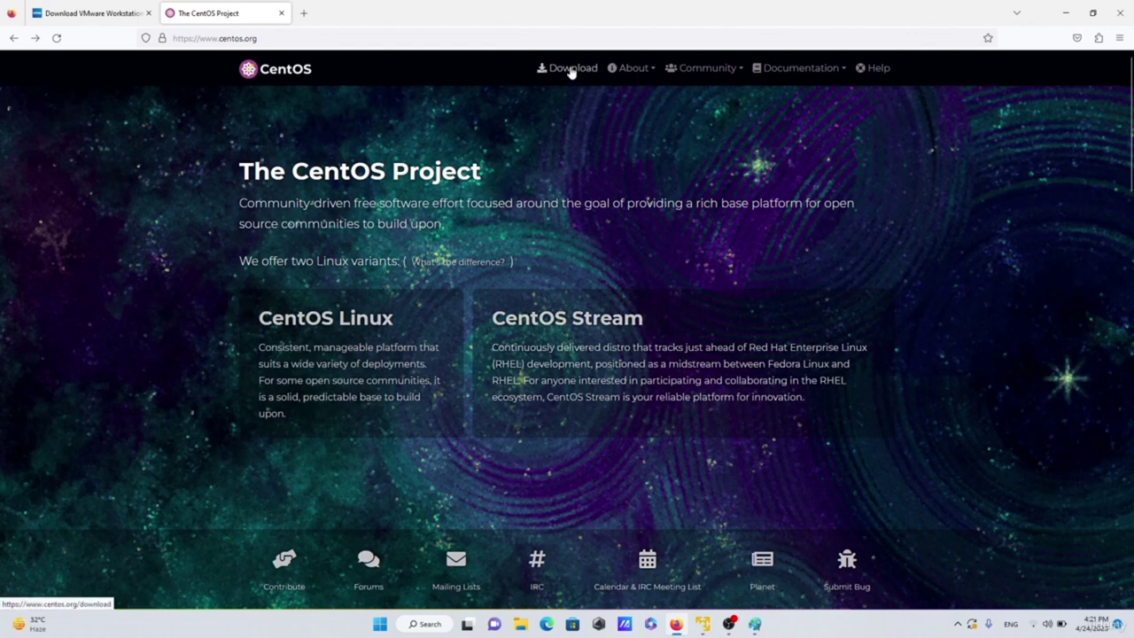
# - Go from Download to CentOS Stream 8 and open the x86_64 ISO mirror list
pyautogui.click(571, 71)
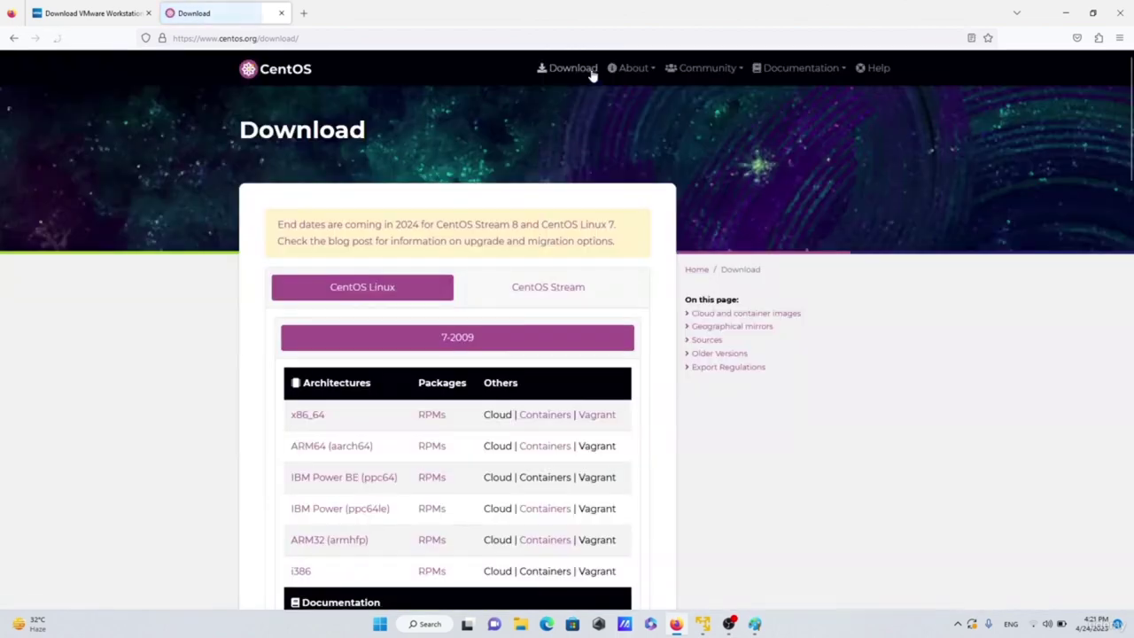
pyautogui.scroll(-3, 569, 294)
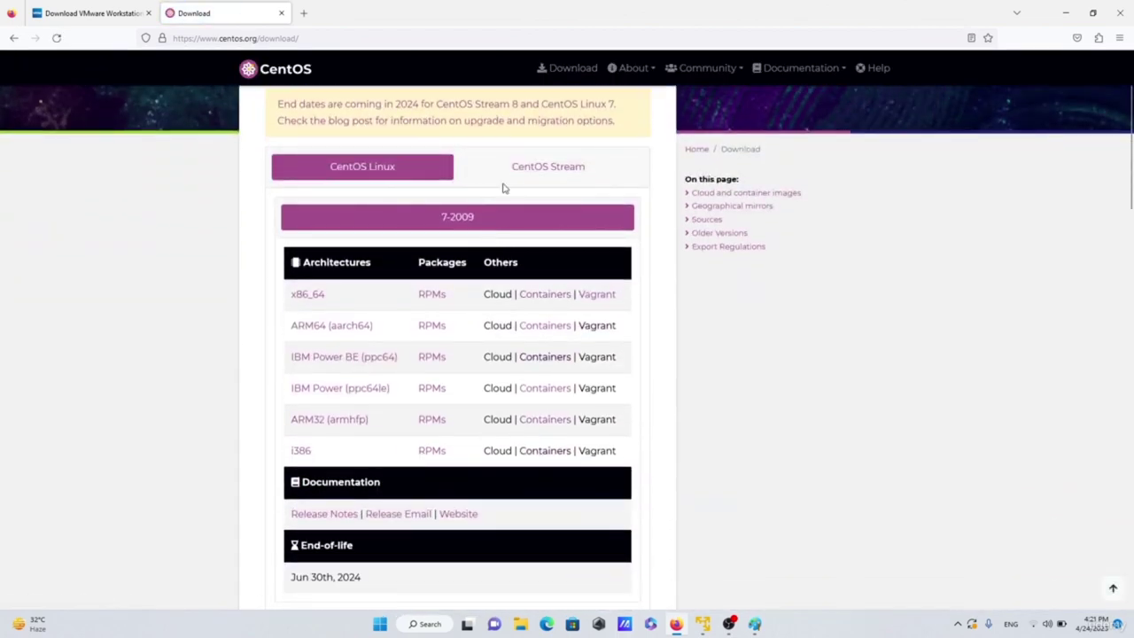
pyautogui.scroll(1, 531, 172)
pyautogui.click(536, 232)
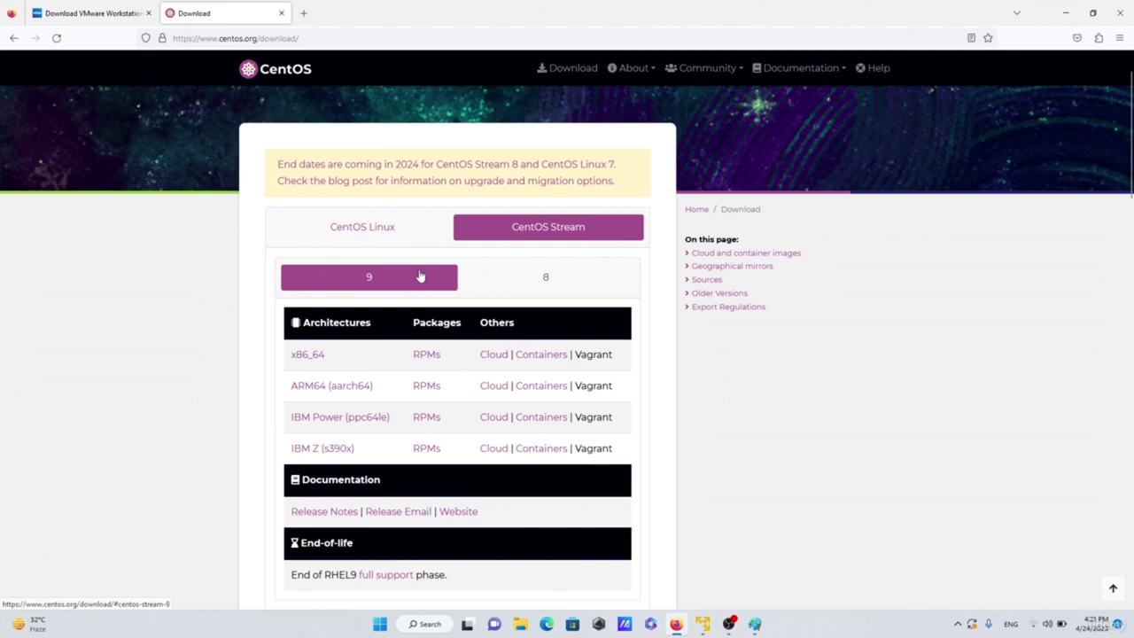
pyautogui.click(544, 279)
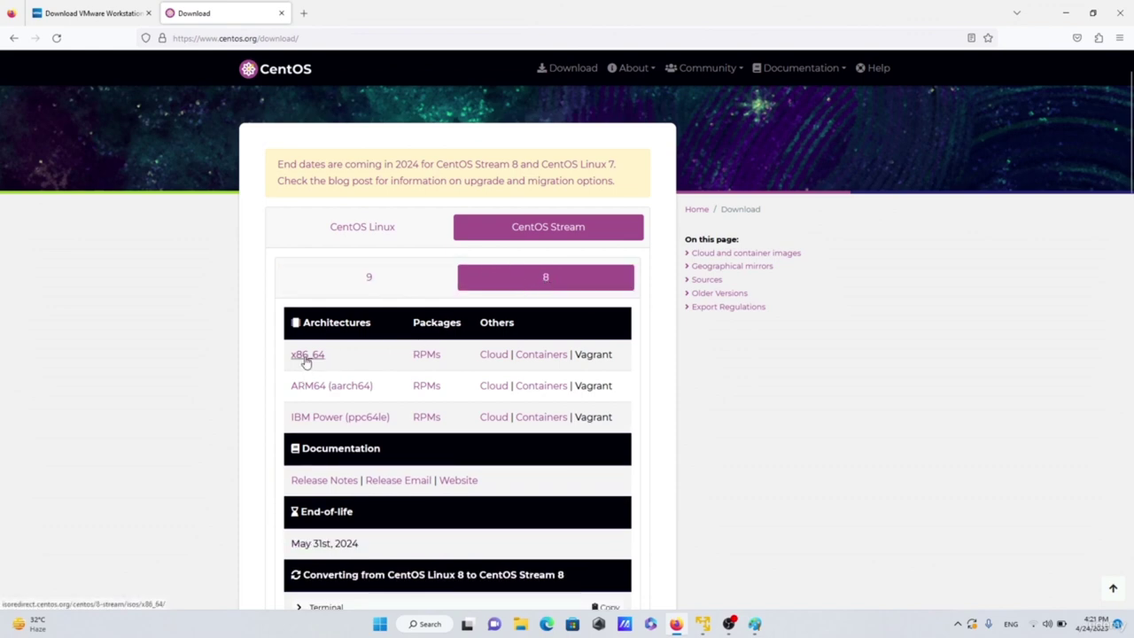
pyautogui.click(308, 356)
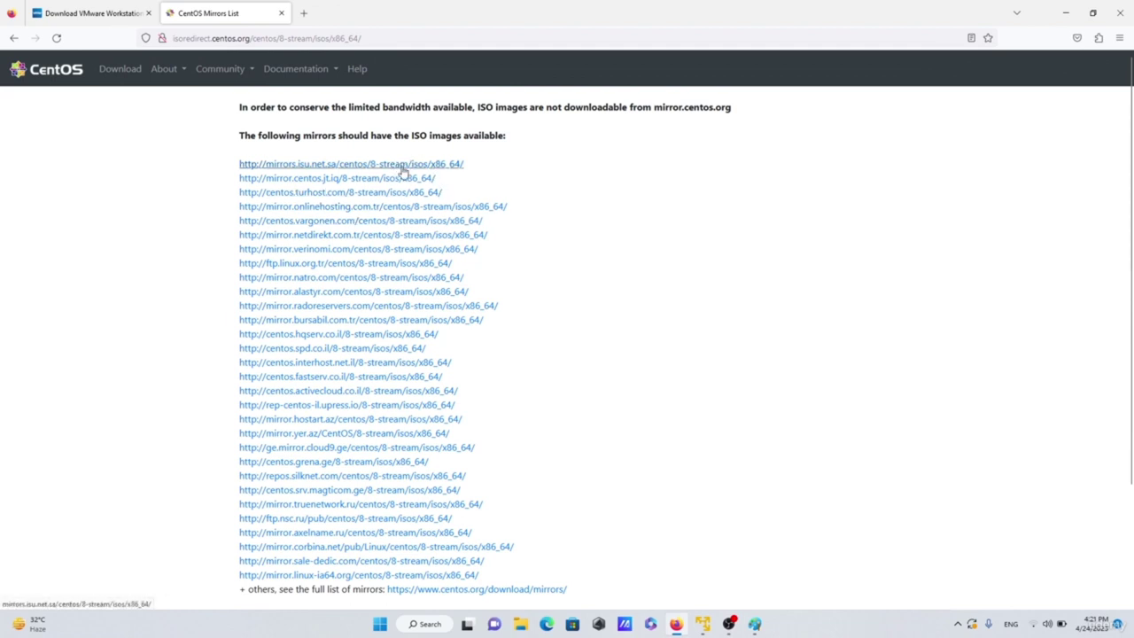
# - Open the first mirror's 8-stream x86_64 ISO listing, then minimise Firefox
pyautogui.click(409, 171)
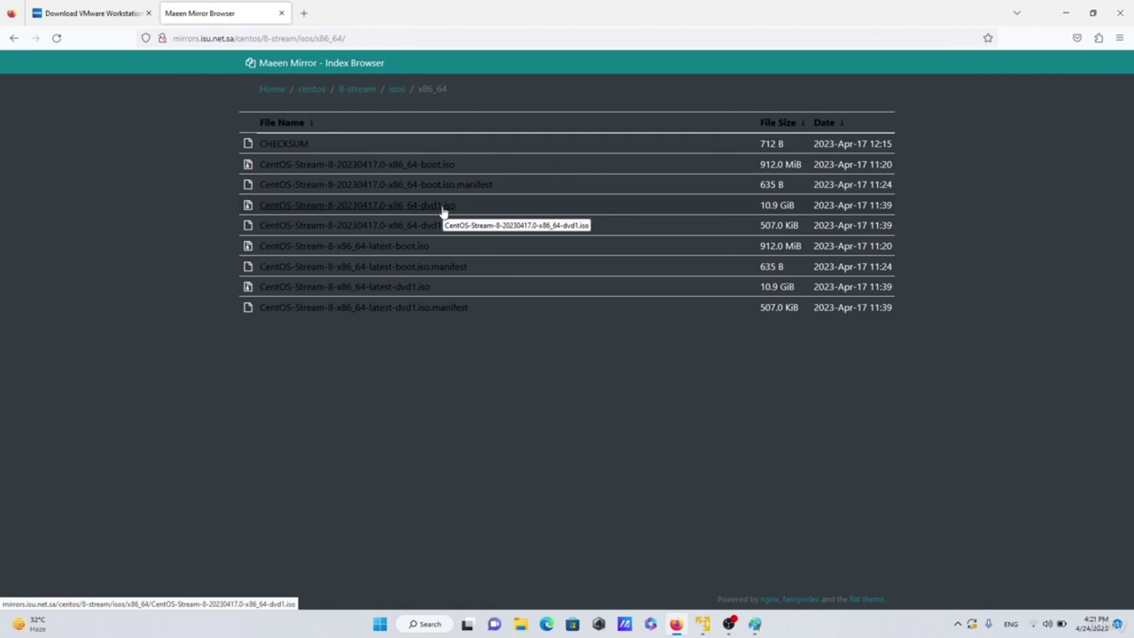
pyautogui.click(1068, 11)
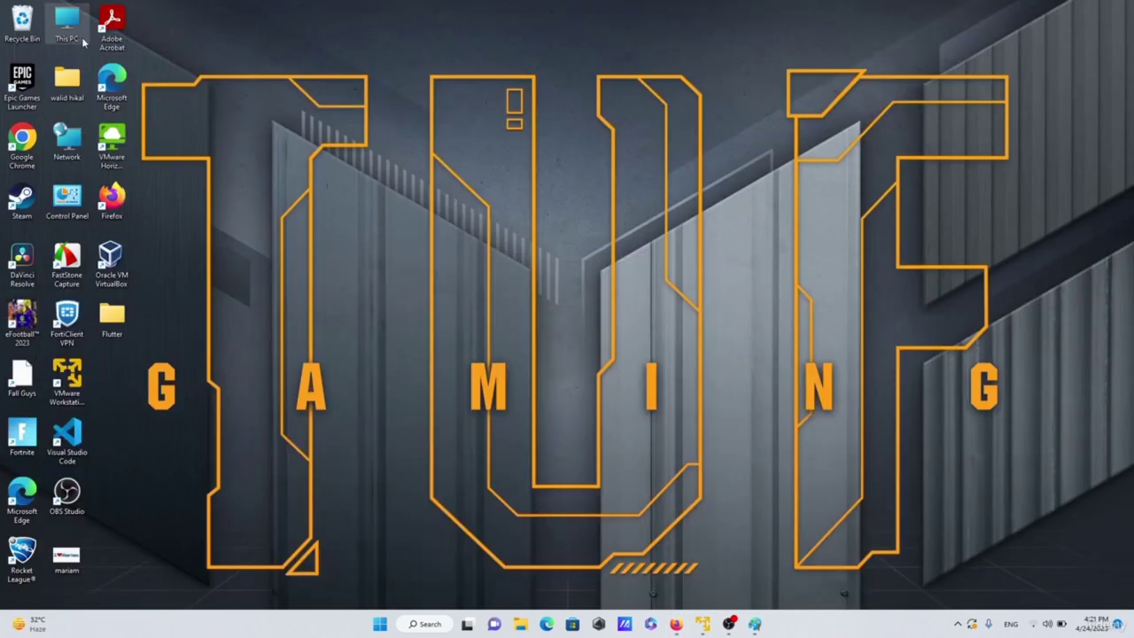
pyautogui.doubleClick(81, 37)
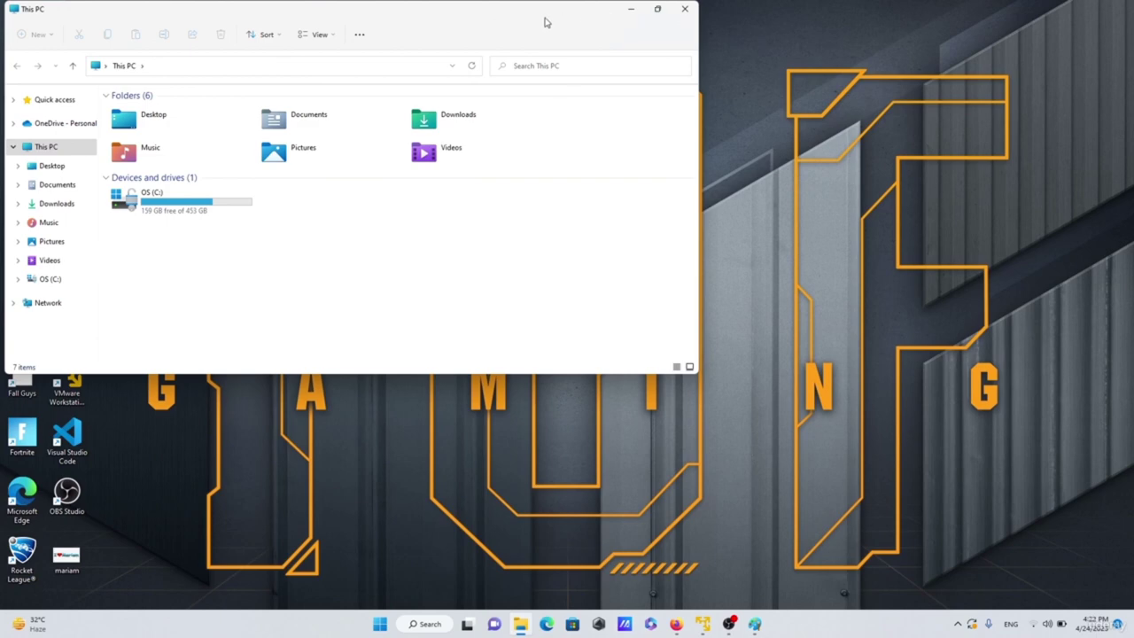
pyautogui.doubleClick(545, 22)
pyautogui.click(44, 181)
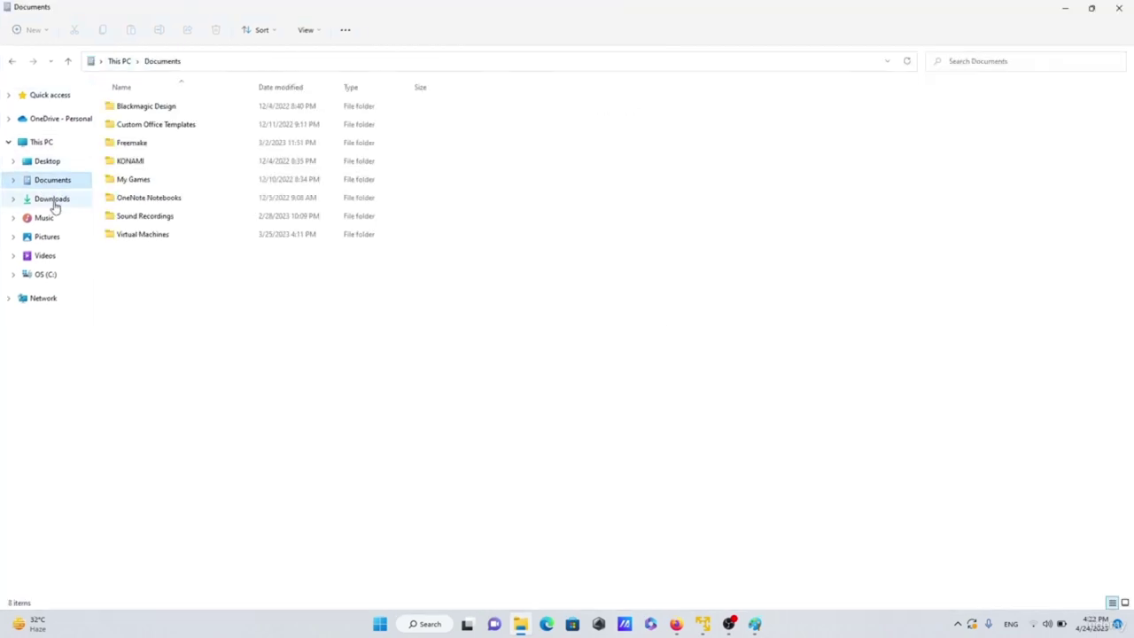
pyautogui.click(51, 199)
pyautogui.scroll(-1, 195, 326)
pyautogui.scroll(-1, 195, 326)
pyautogui.click(168, 225)
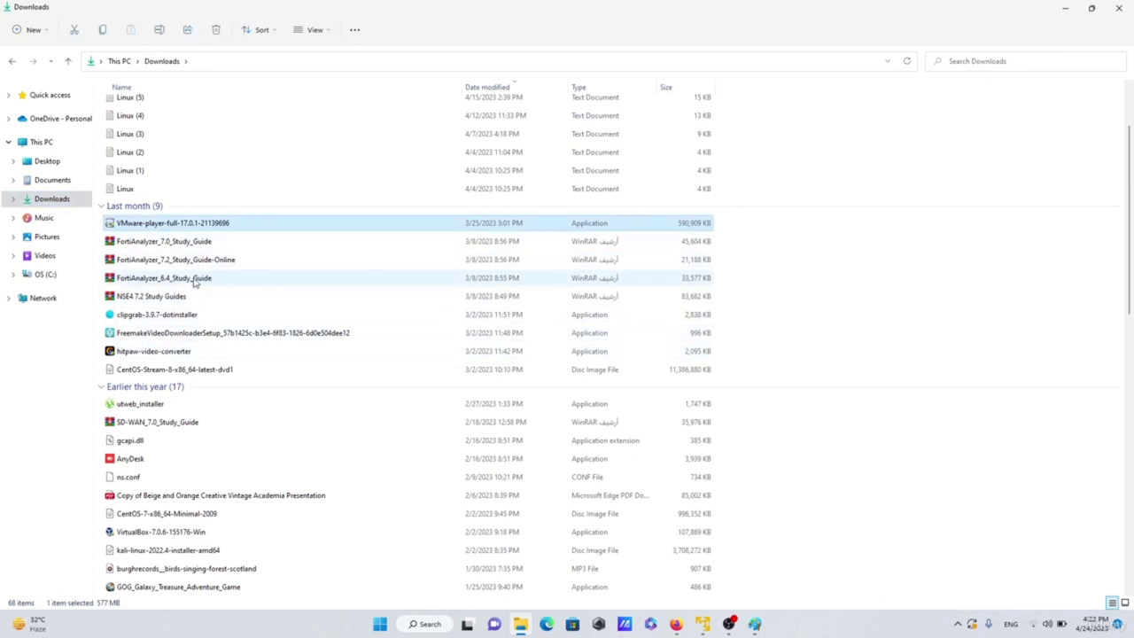
pyautogui.click(165, 370)
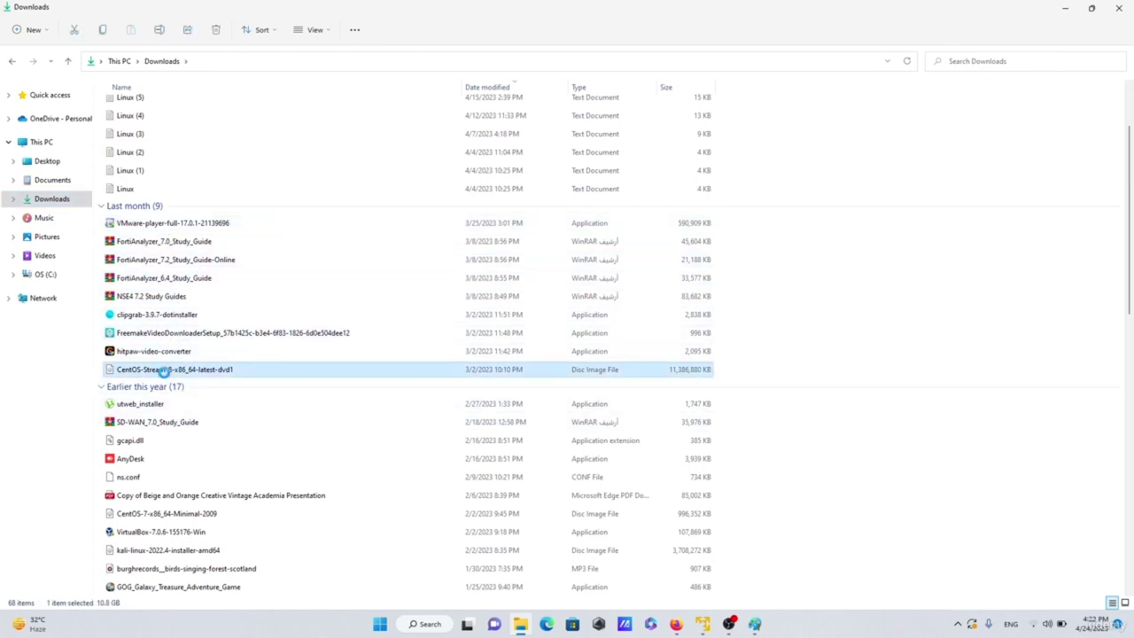
pyautogui.click(180, 226)
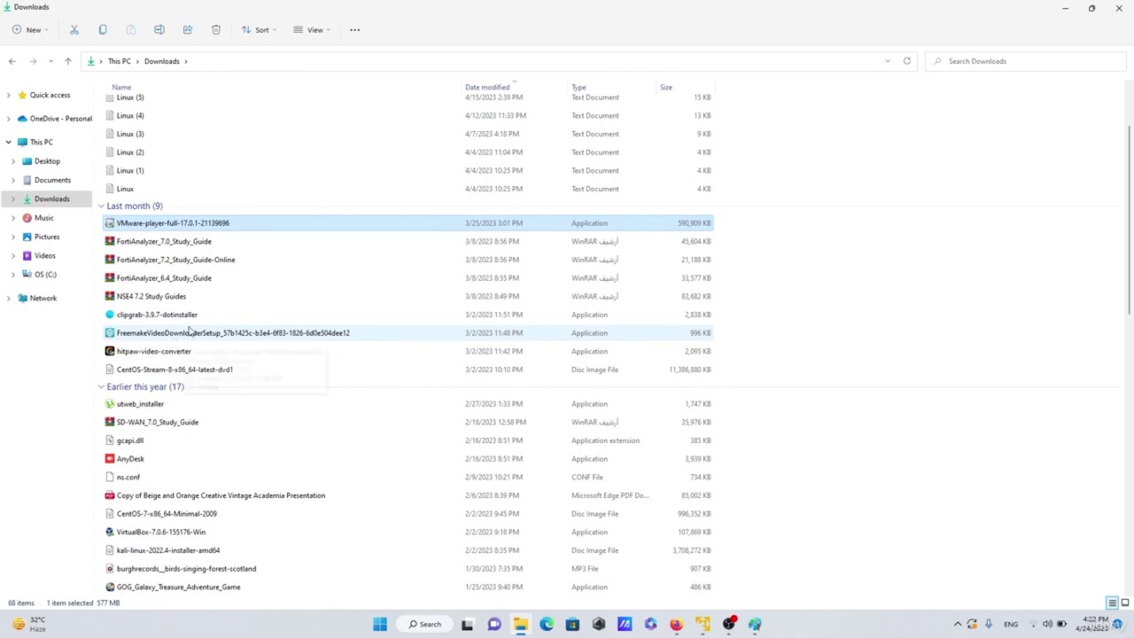
pyautogui.click(1119, 8)
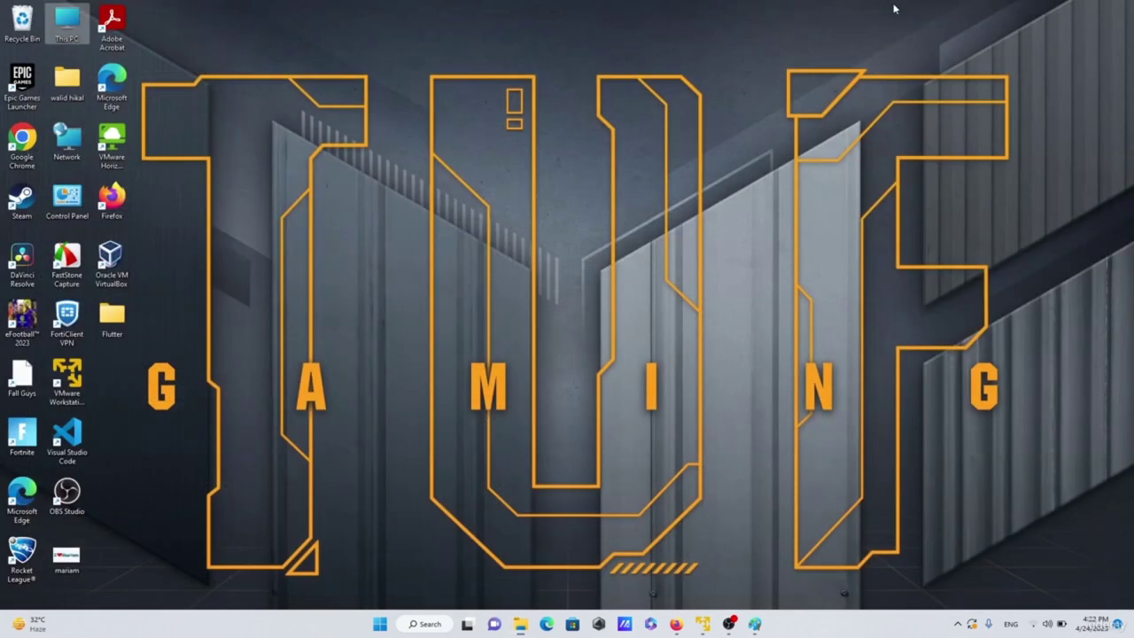
# - Launch VMware Player, minimise the running VM, centre the home window, and leave CentOS-01 unclaimed
pyautogui.click(69, 379)
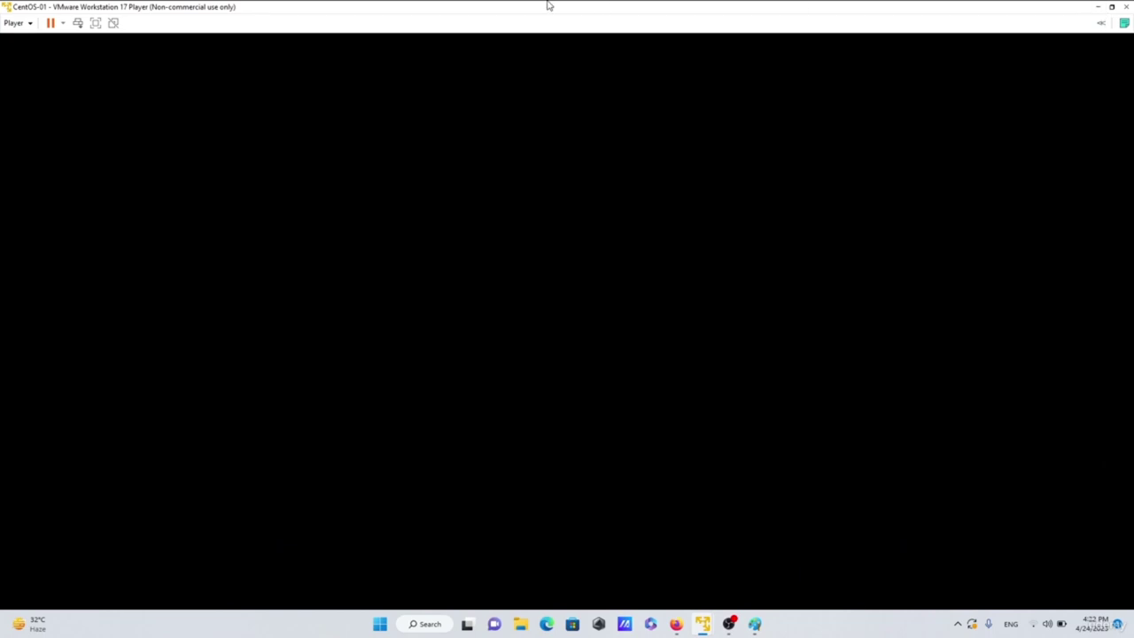
pyautogui.click(1099, 7)
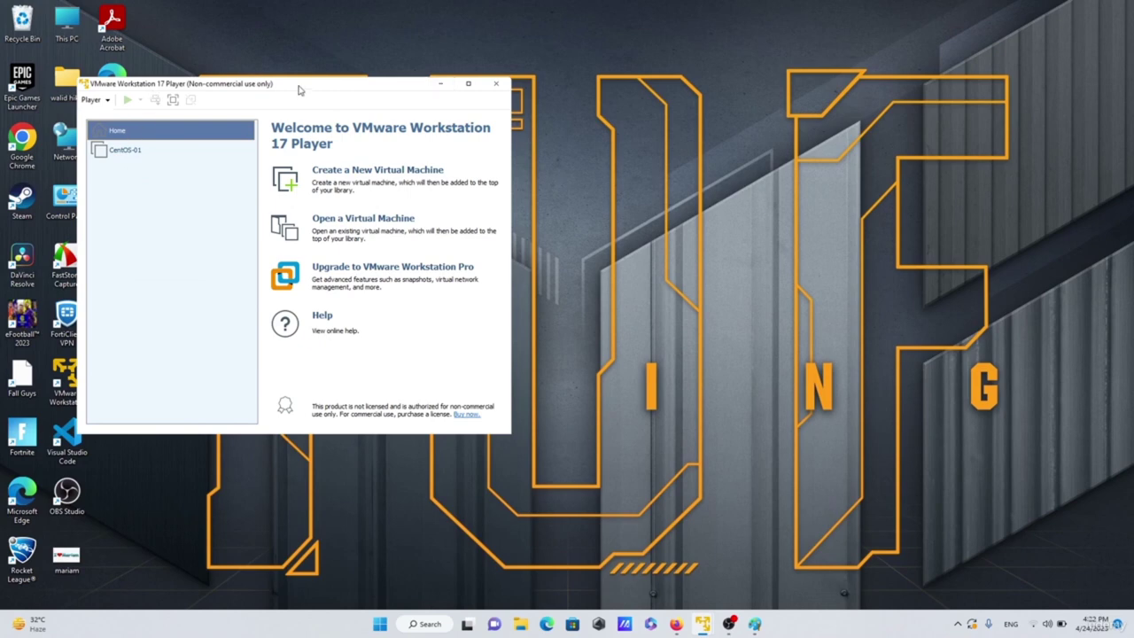
pyautogui.moveTo(298, 86); pyautogui.dragTo(490, 108)
pyautogui.click(315, 175)
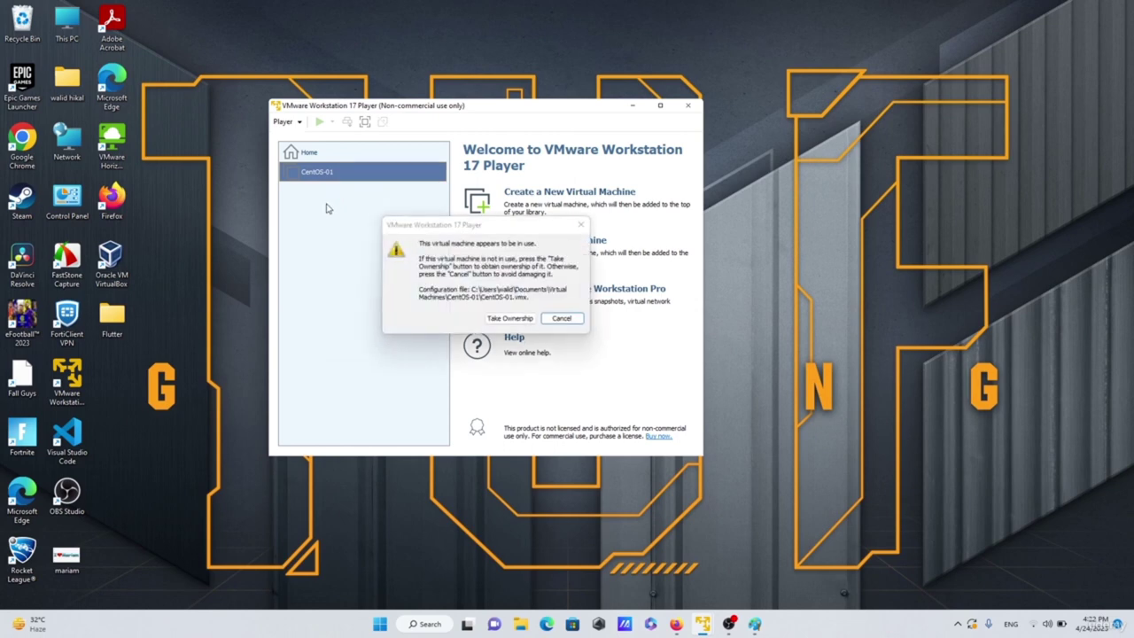
pyautogui.click(558, 319)
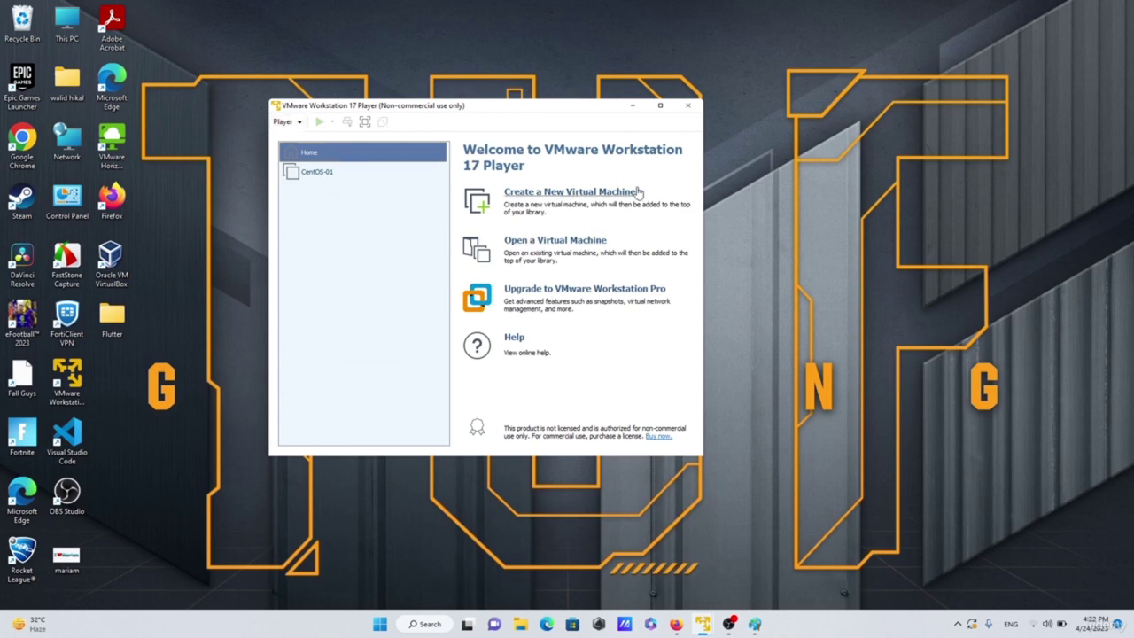
# - Start a new virtual machine, installing the OS later as Linux CentOS 8 64-bit
pyautogui.click(570, 195)
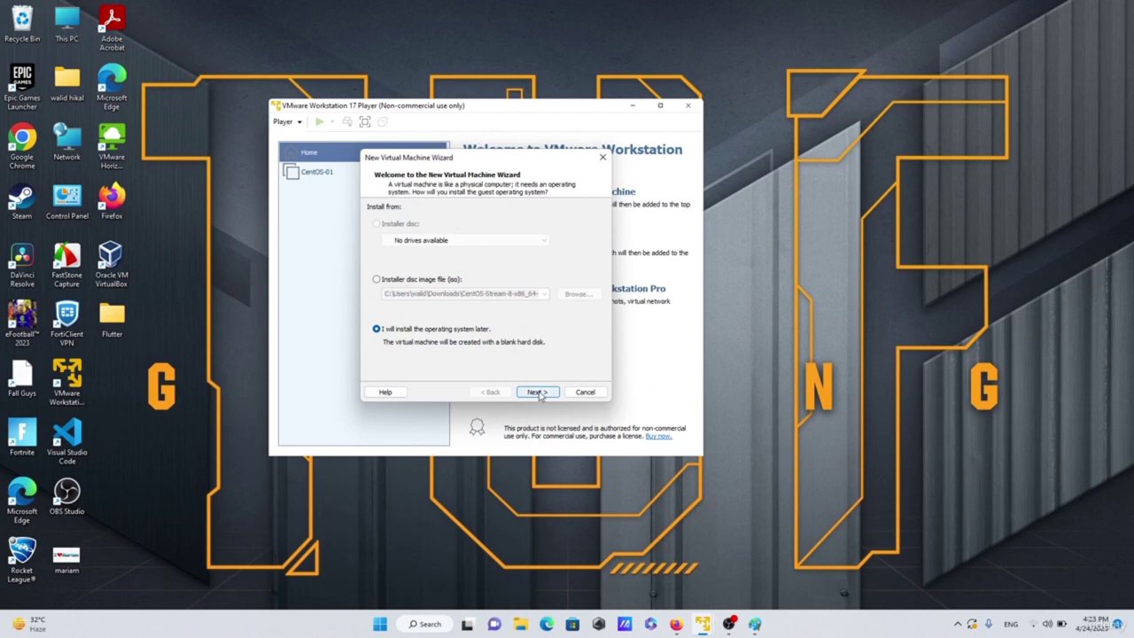
pyautogui.click(538, 392)
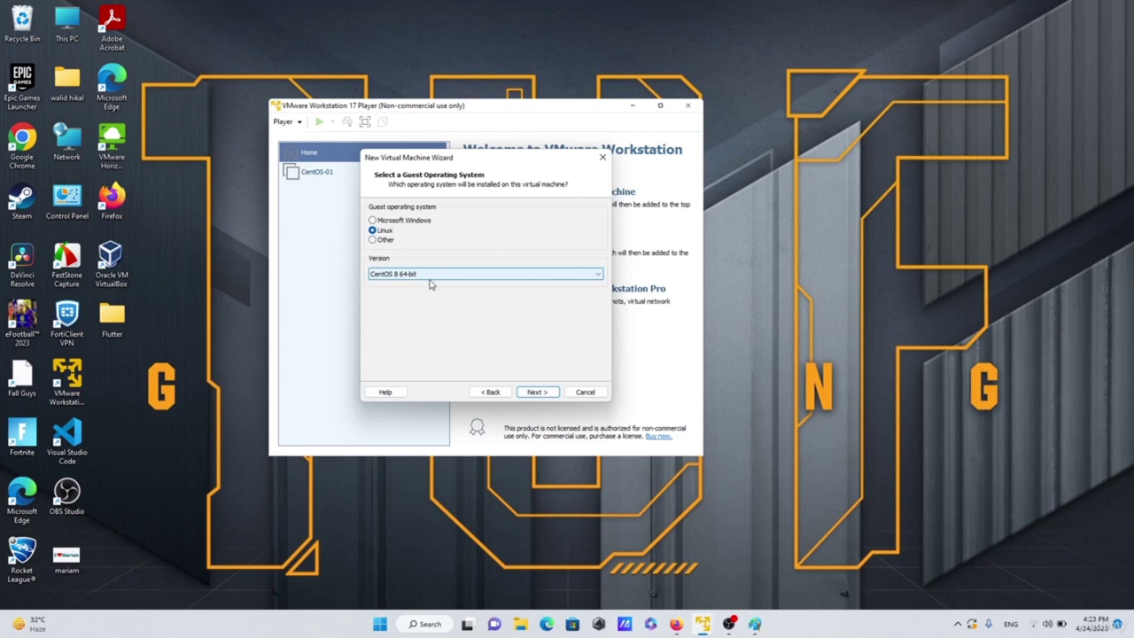
pyautogui.click(538, 394)
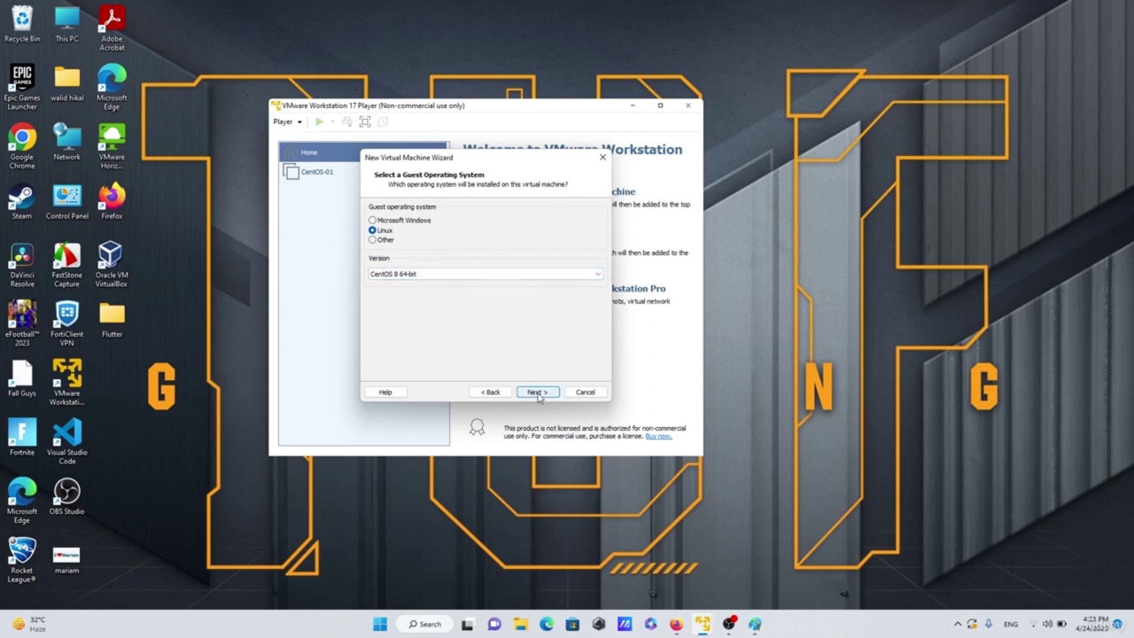
pyautogui.click(539, 394)
# - Name the new machine CentOS-02
pyautogui.click(424, 224)
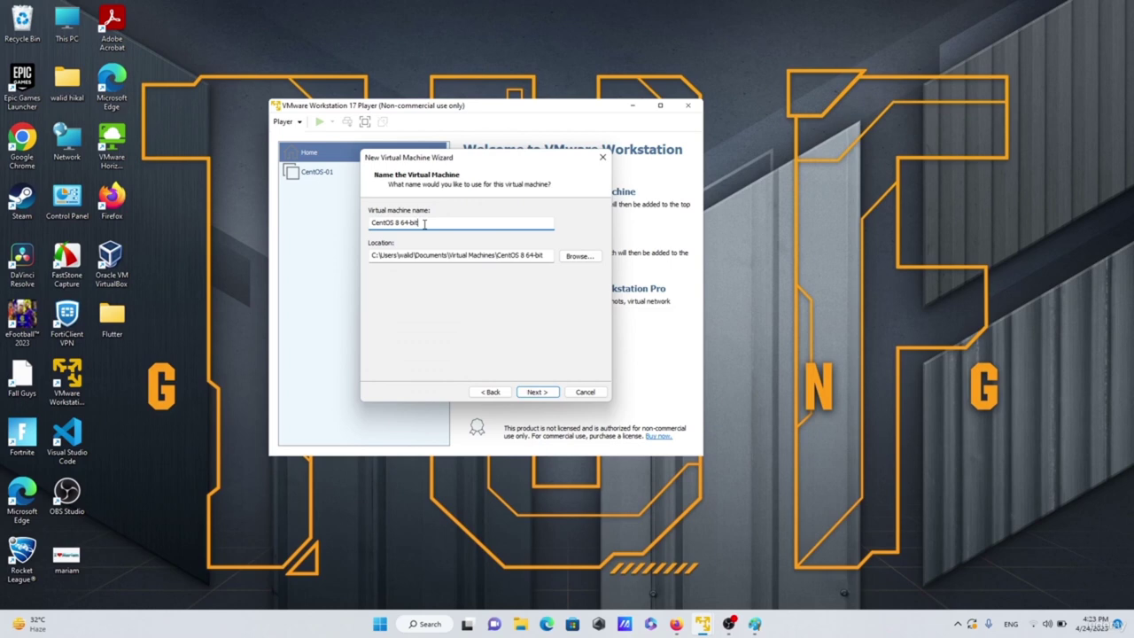
pyautogui.moveTo(420, 224); pyautogui.dragTo(400, 224)
pyautogui.press('BackSpace')
pyautogui.click(539, 394)
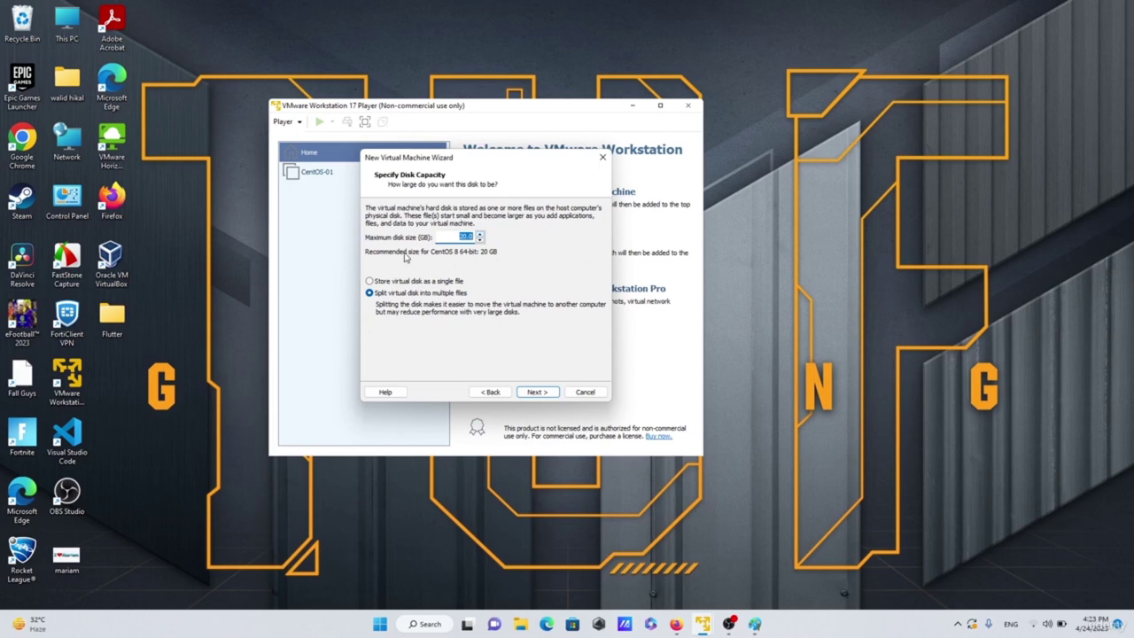
# - Give it a 40 GB disk stored as a single file and review the summary
pyautogui.click(481, 235)
pyautogui.click(481, 234)
pyautogui.click(481, 234)
pyautogui.click(481, 235)
pyautogui.click(481, 235)
pyautogui.click(480, 235)
pyautogui.click(480, 236)
pyautogui.click(422, 282)
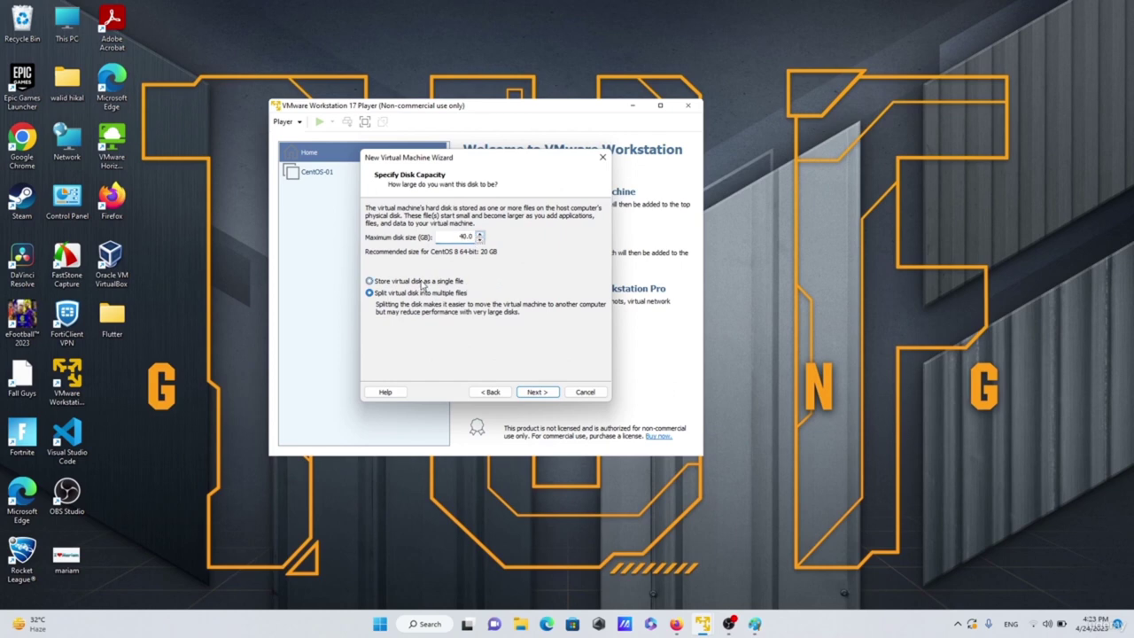
pyautogui.click(537, 393)
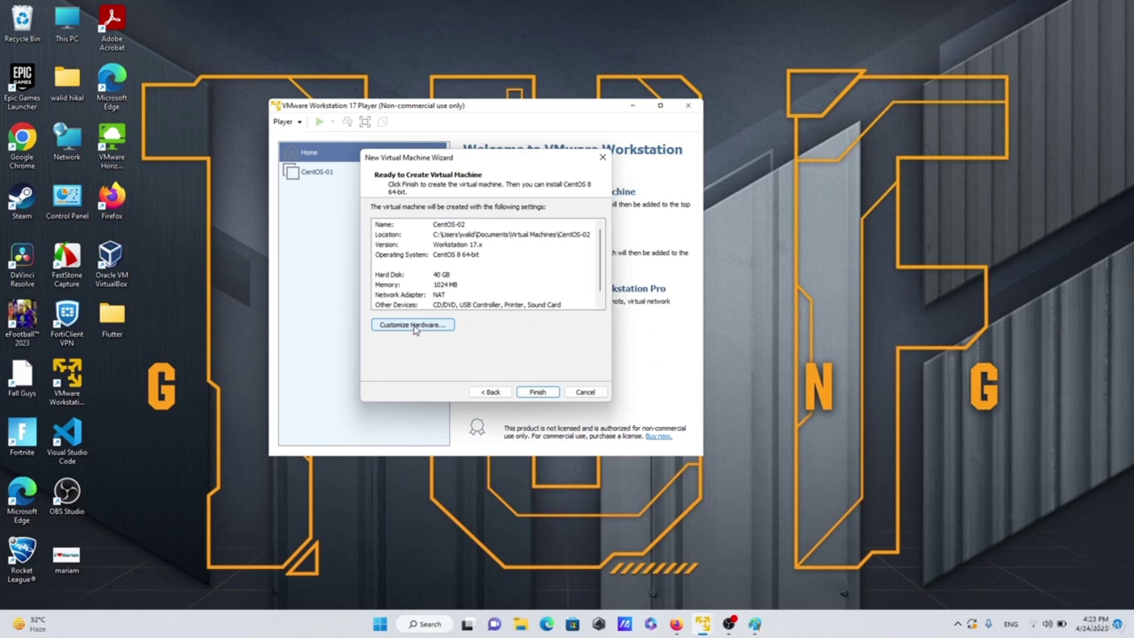
pyautogui.scroll(-1, 460, 250)
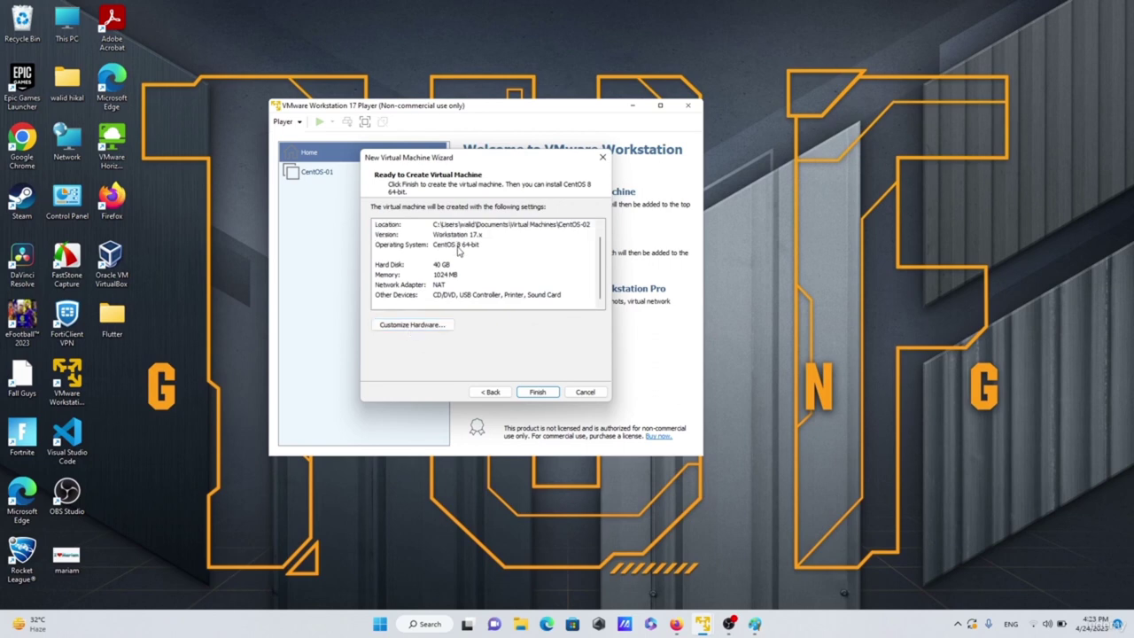
# - In the hardware settings, give the machine 4 processor cores
pyautogui.click(424, 325)
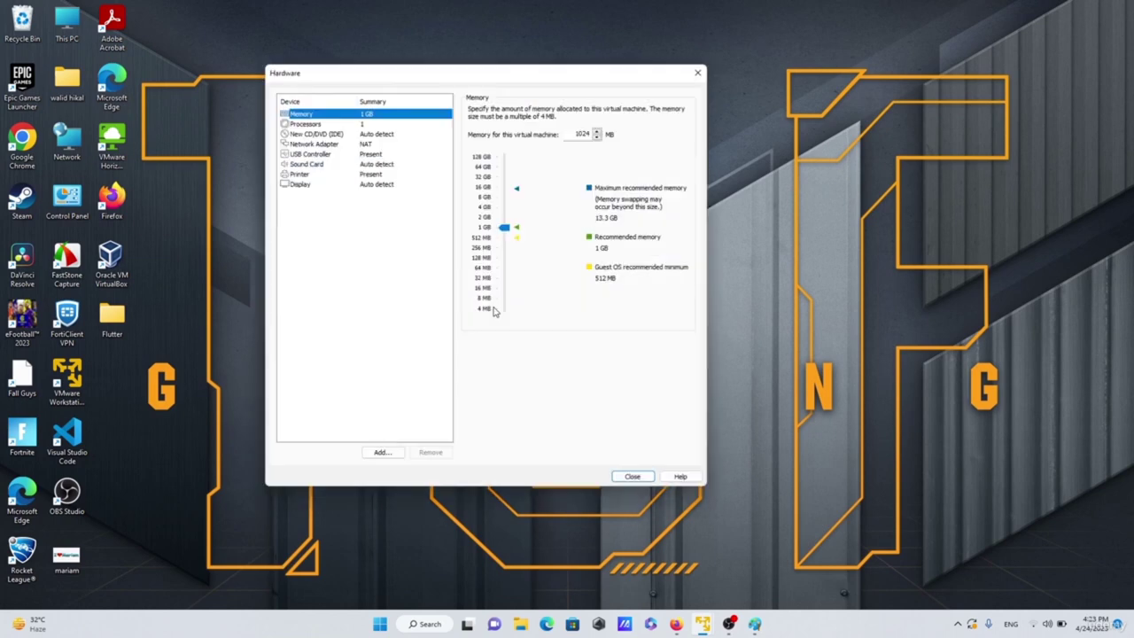
pyautogui.click(305, 124)
pyautogui.click(596, 111)
pyautogui.click(565, 147)
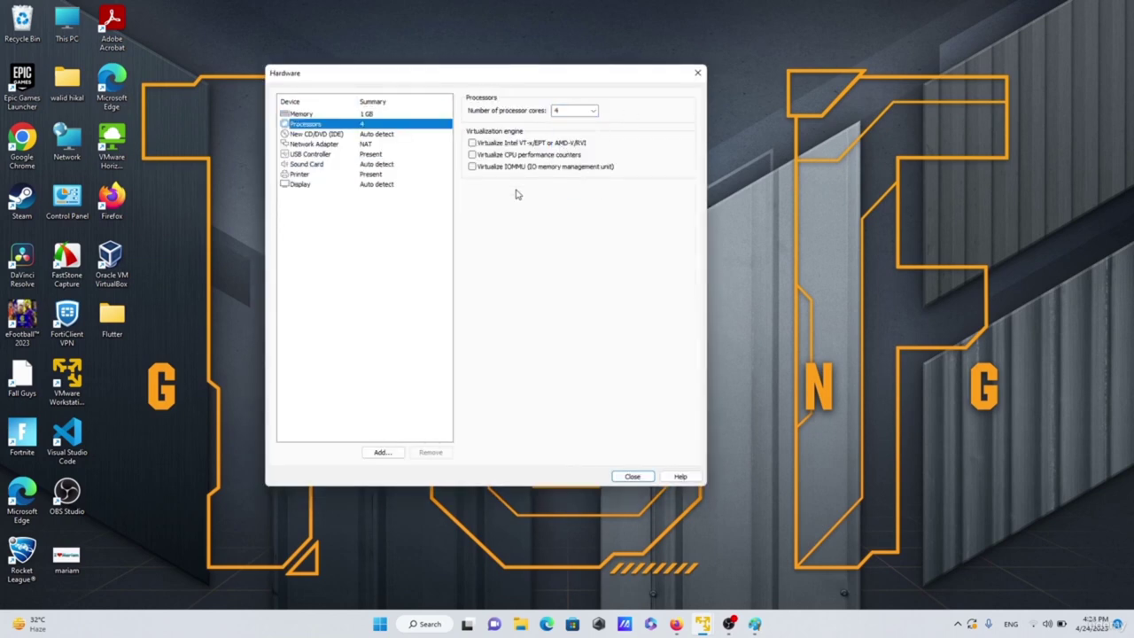
# - Attach the CentOS Stream 8 DVD ISO image to the CD/DVD drive
pyautogui.click(322, 135)
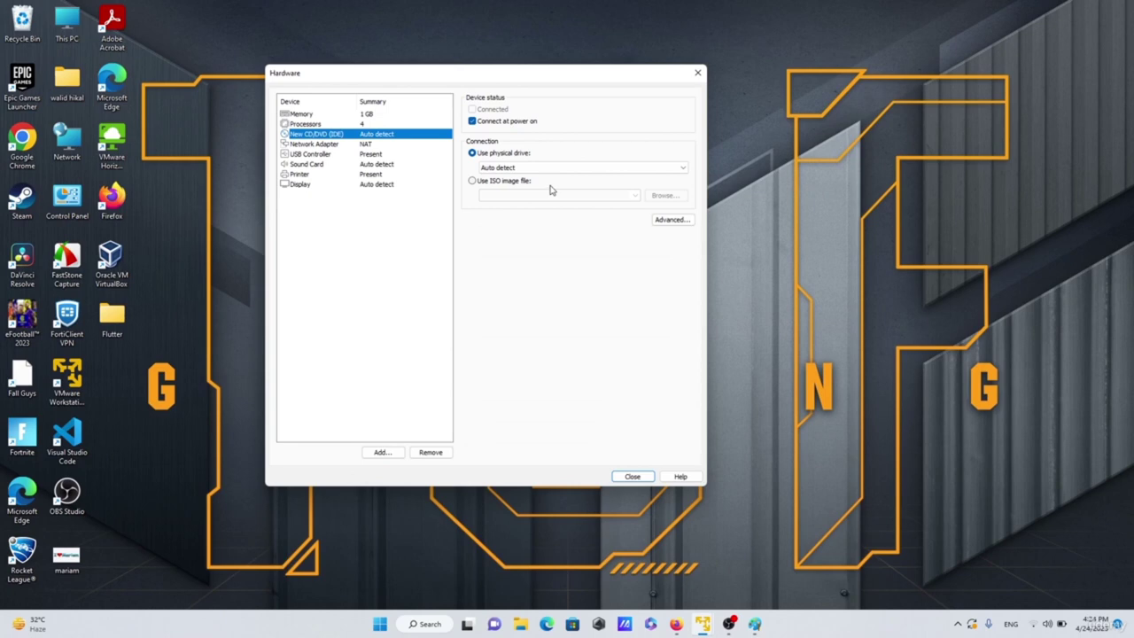
pyautogui.click(472, 182)
pyautogui.click(665, 195)
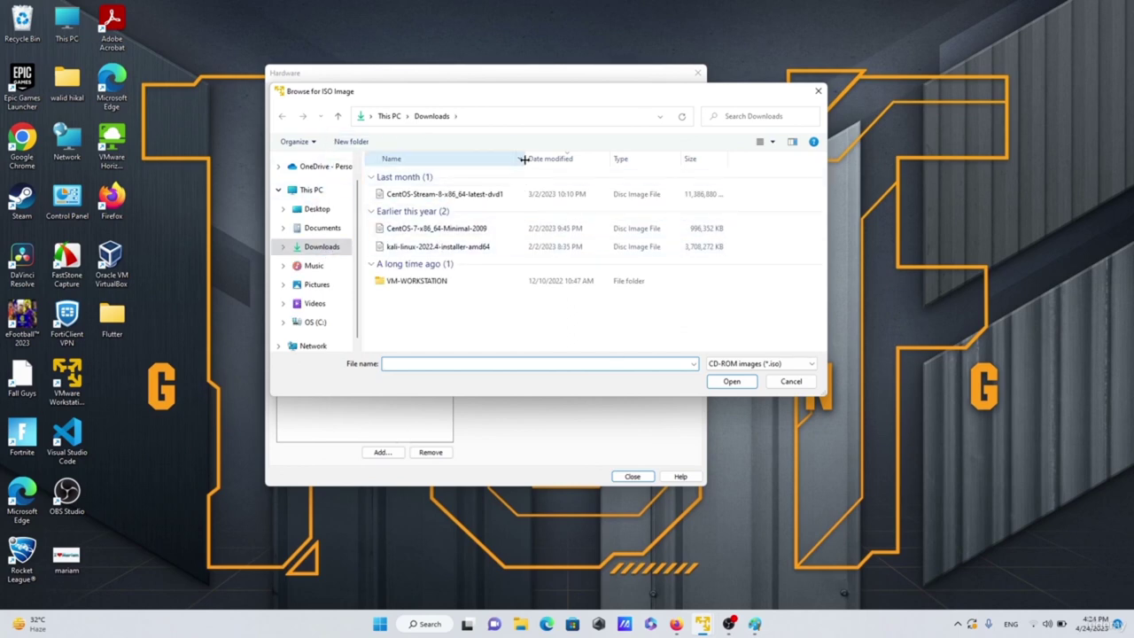
pyautogui.moveTo(520, 160); pyautogui.dragTo(505, 160)
pyautogui.click(449, 195)
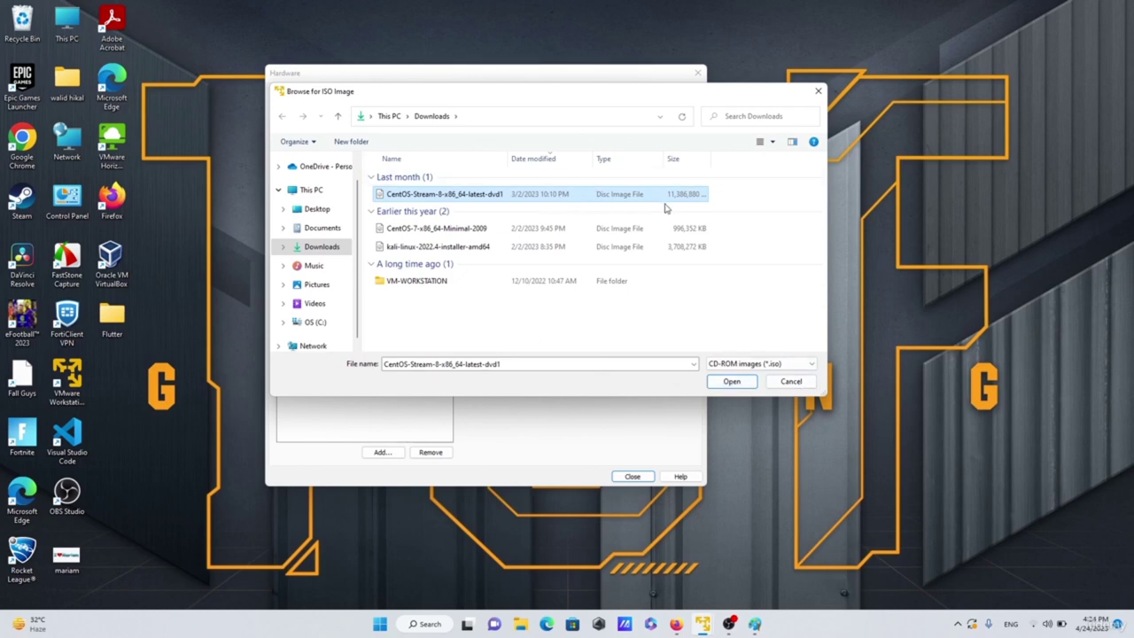
pyautogui.click(731, 382)
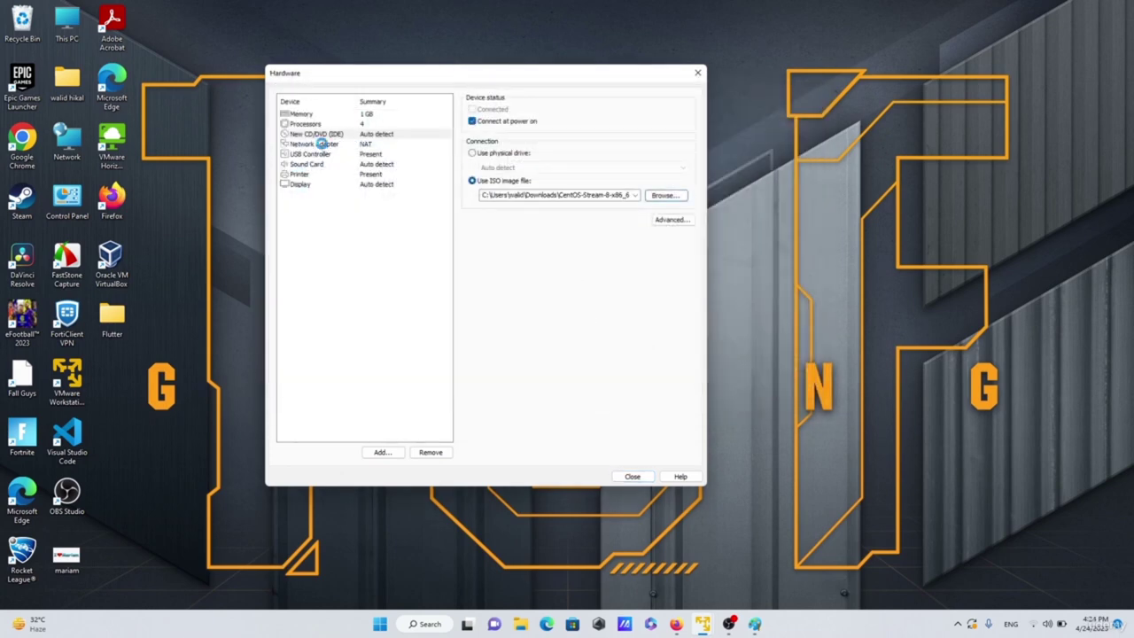
# - Review the network adapter, USB controller, sound card, printer and display settings
pyautogui.click(326, 144)
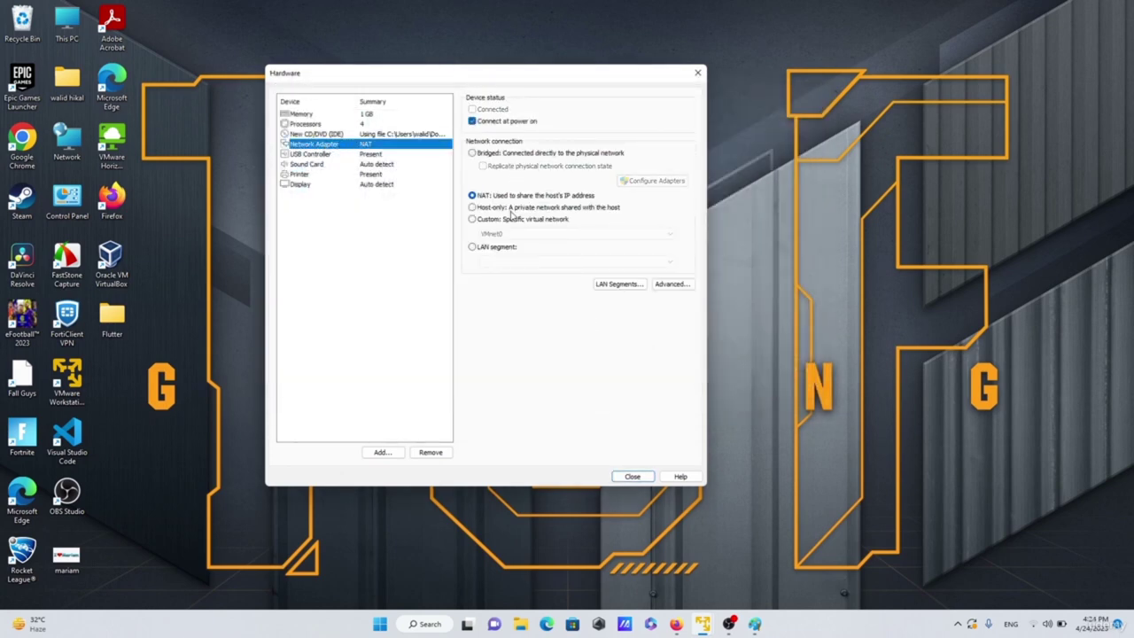
pyautogui.click(323, 155)
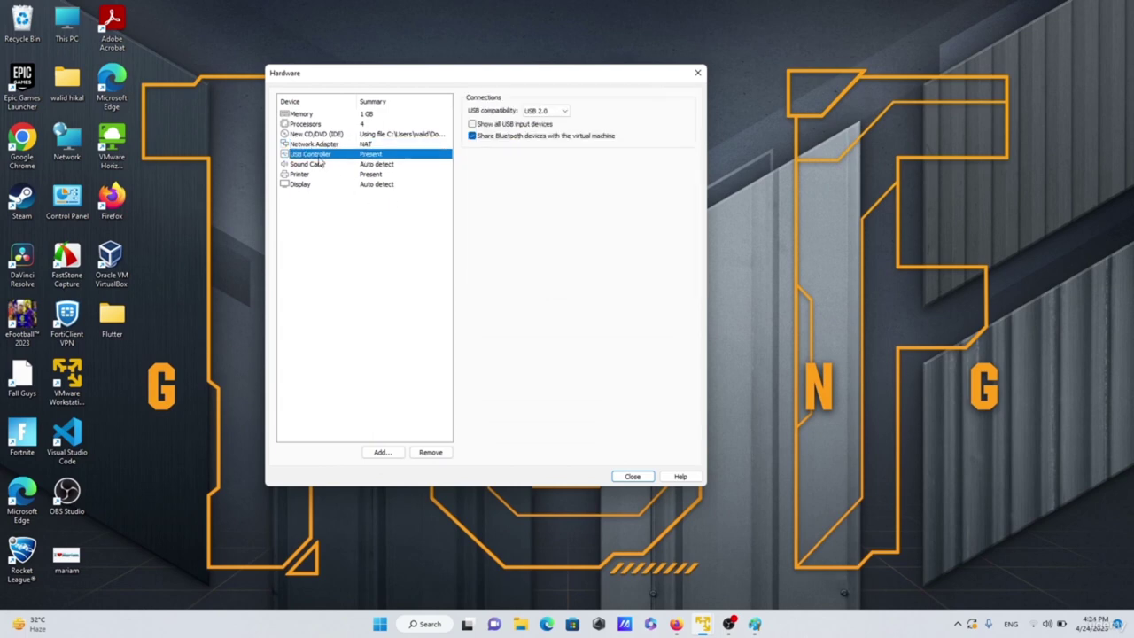
pyautogui.click(316, 166)
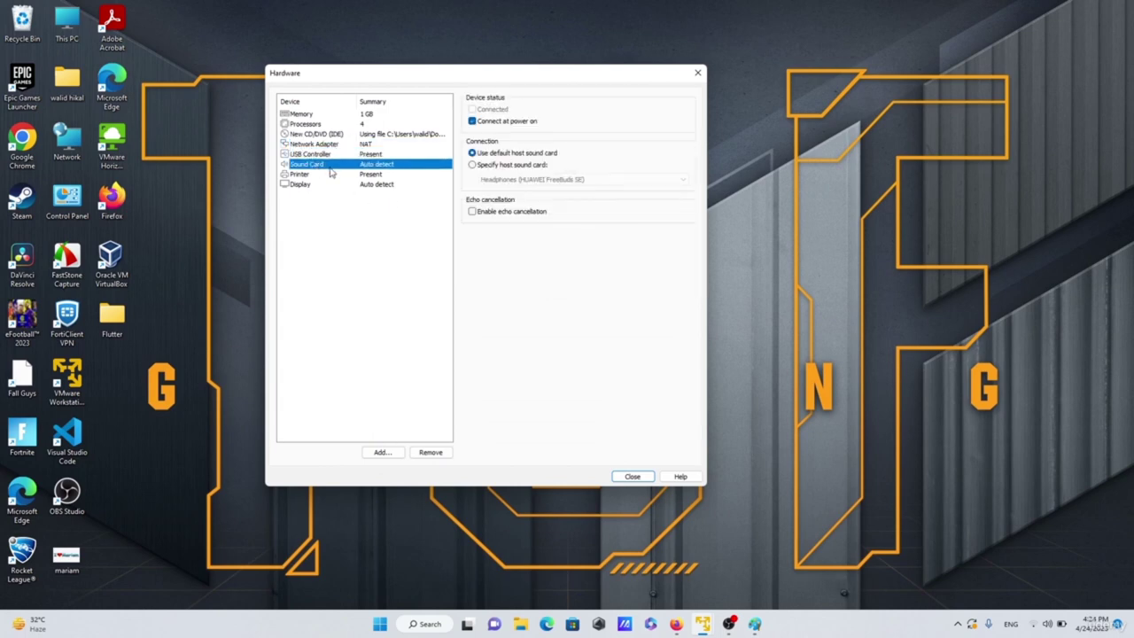
pyautogui.click(305, 175)
pyautogui.click(304, 186)
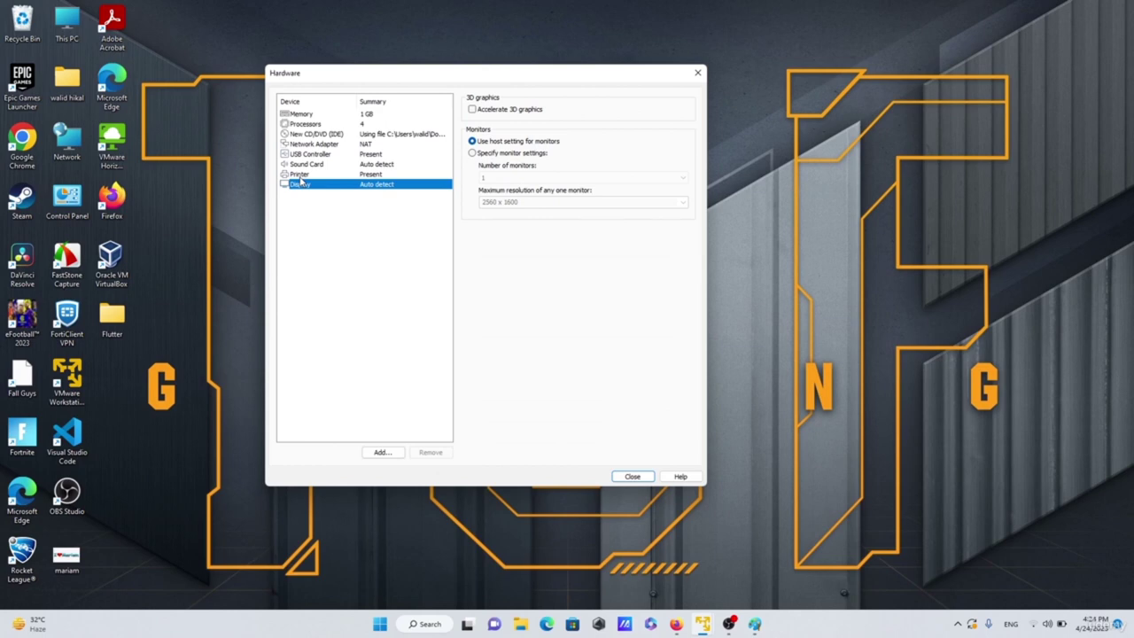
pyautogui.click(303, 175)
pyautogui.click(305, 165)
# - Raise the machine's memory to 4096 MB
pyautogui.click(300, 115)
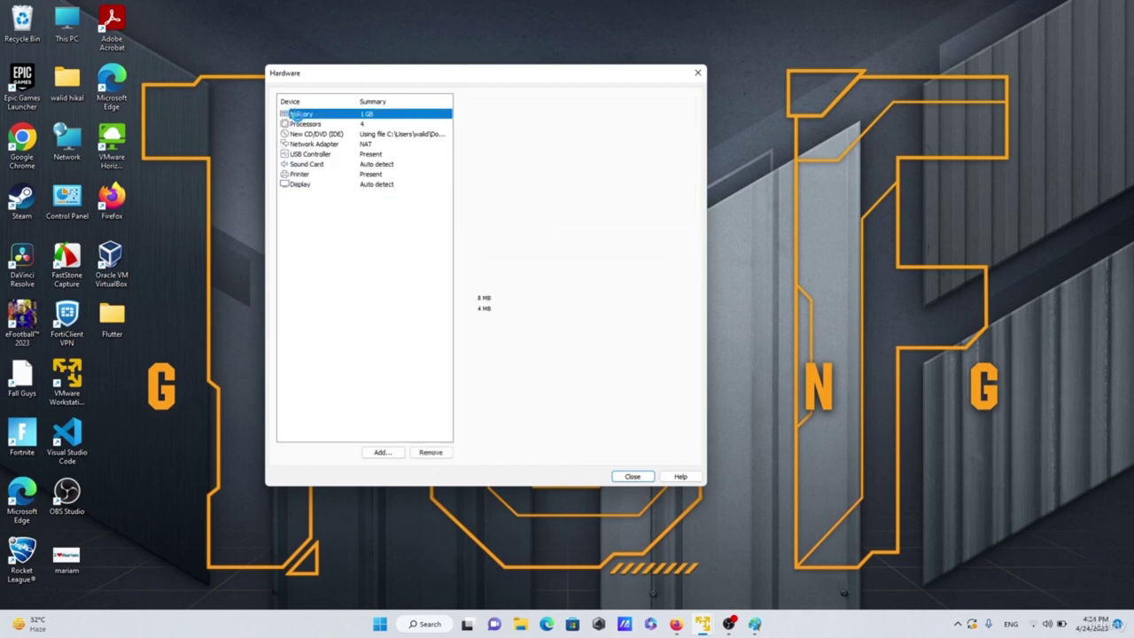
pyautogui.click(597, 131)
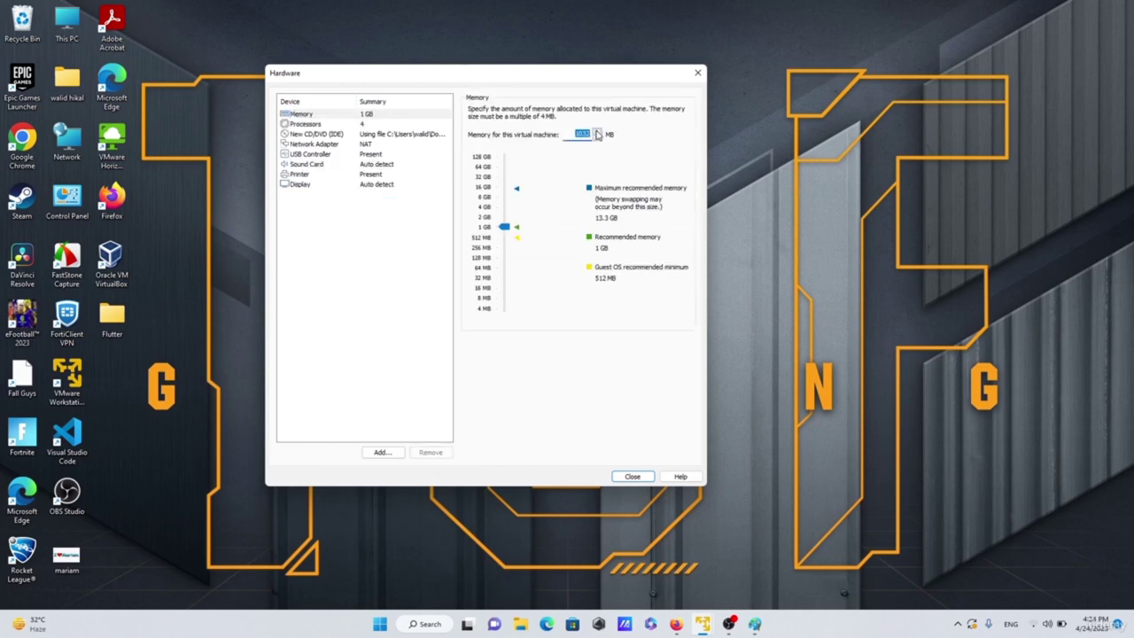
pyautogui.click(597, 131)
pyautogui.click(597, 131)
pyautogui.click(597, 131)
pyautogui.click(597, 131)
pyautogui.click(597, 131)
pyautogui.click(597, 131)
pyautogui.click(598, 132)
pyautogui.click(583, 133)
pyautogui.write('4')
# - Finish creating CentOS-02 with the customised hardware, power it on, and maximise its console
pyautogui.click(634, 477)
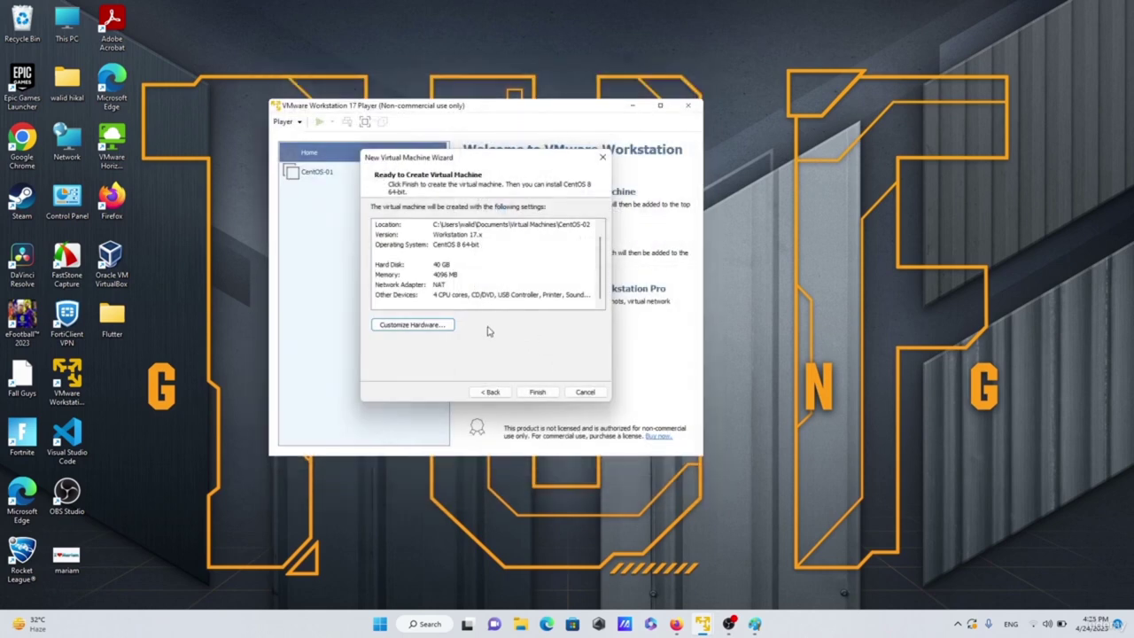
pyautogui.click(537, 391)
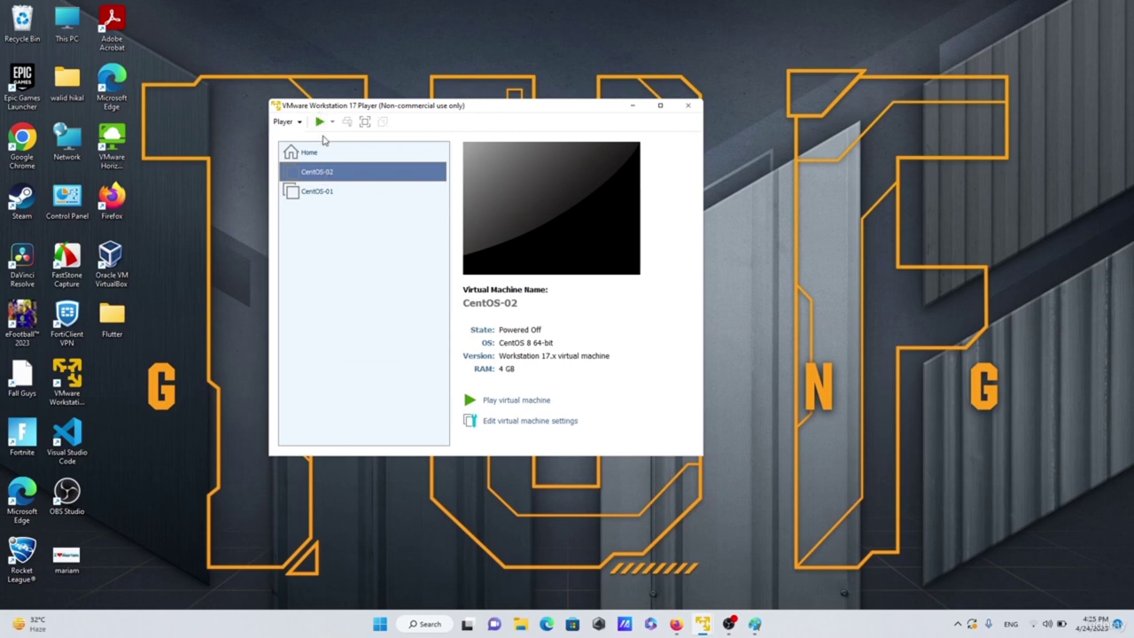
pyautogui.click(320, 122)
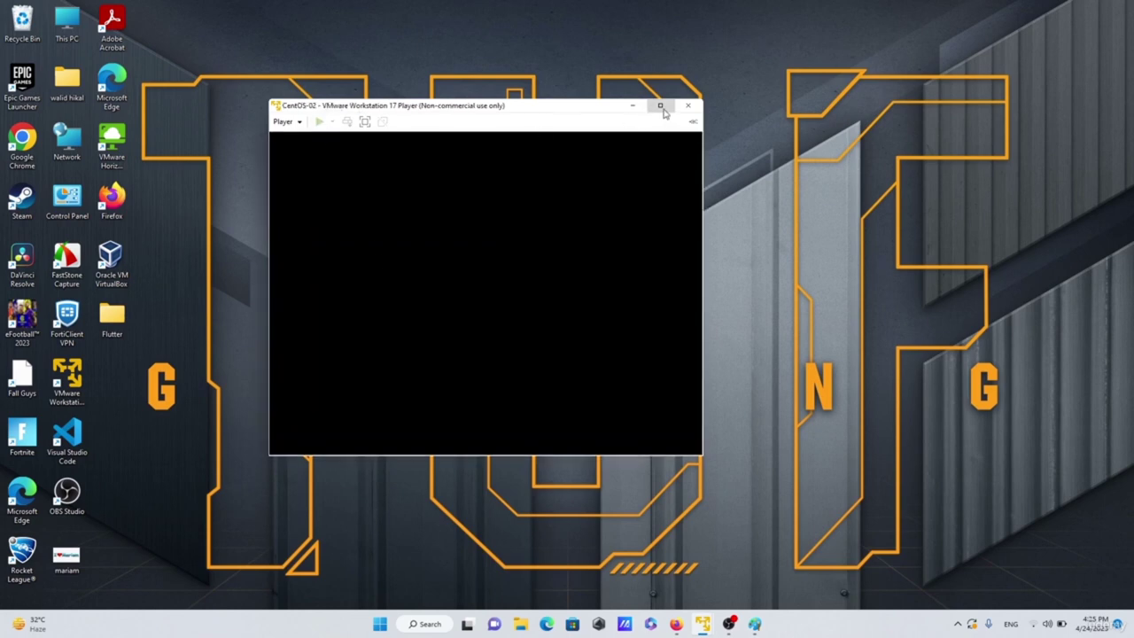
pyautogui.click(660, 108)
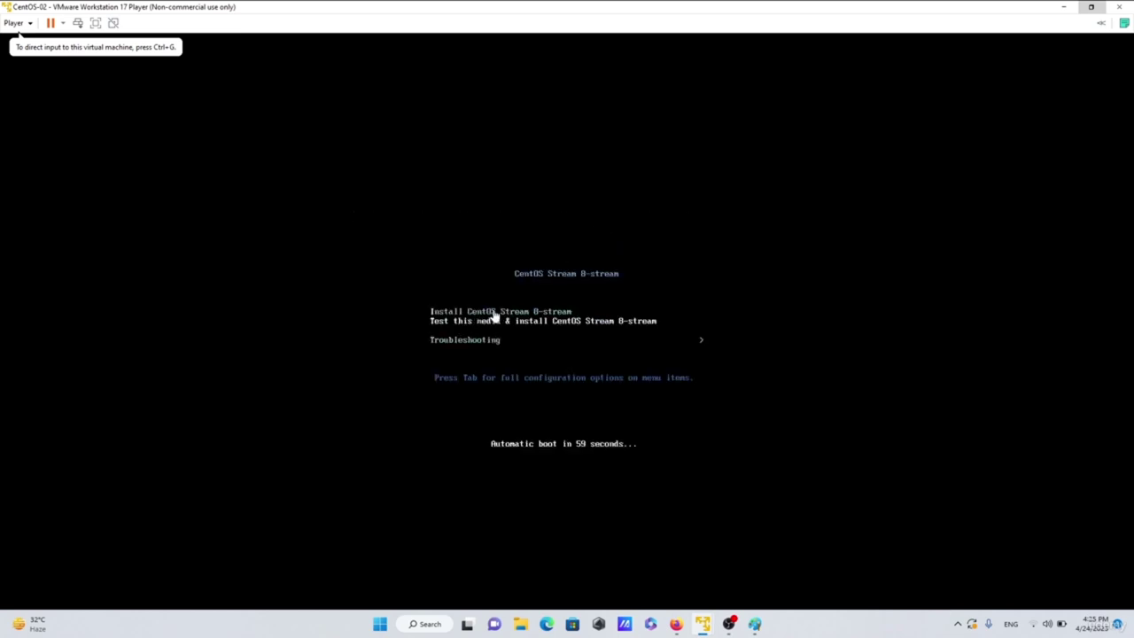
# - Boot with 'Test this media & install CentOS Stream 8-stream' from the boot menu
pyautogui.click(546, 317)
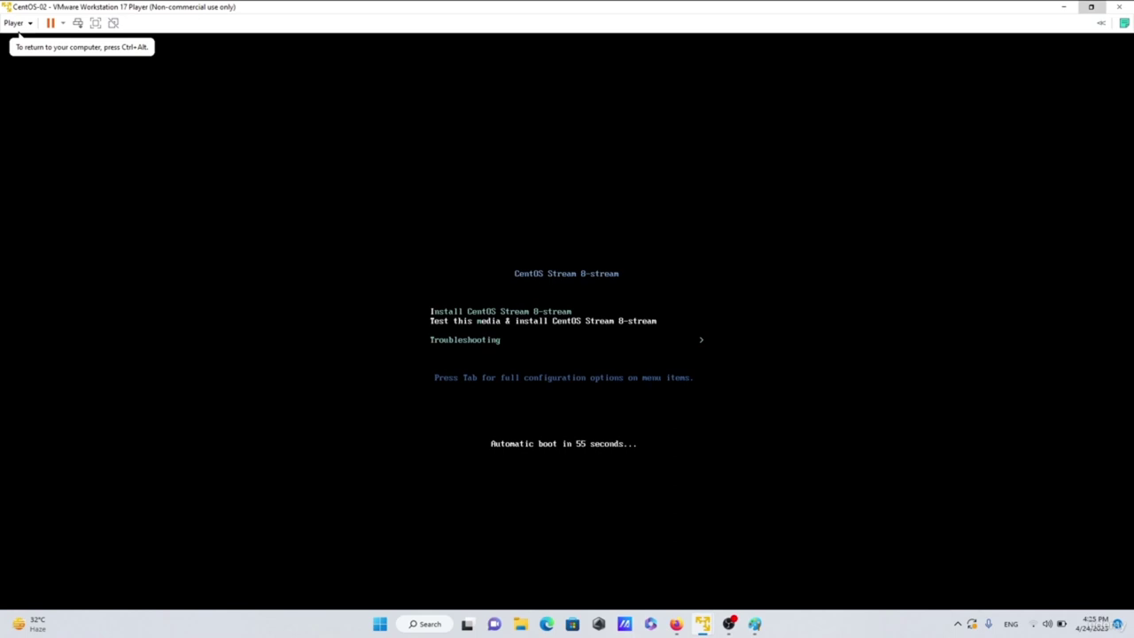
pyautogui.press('Return')
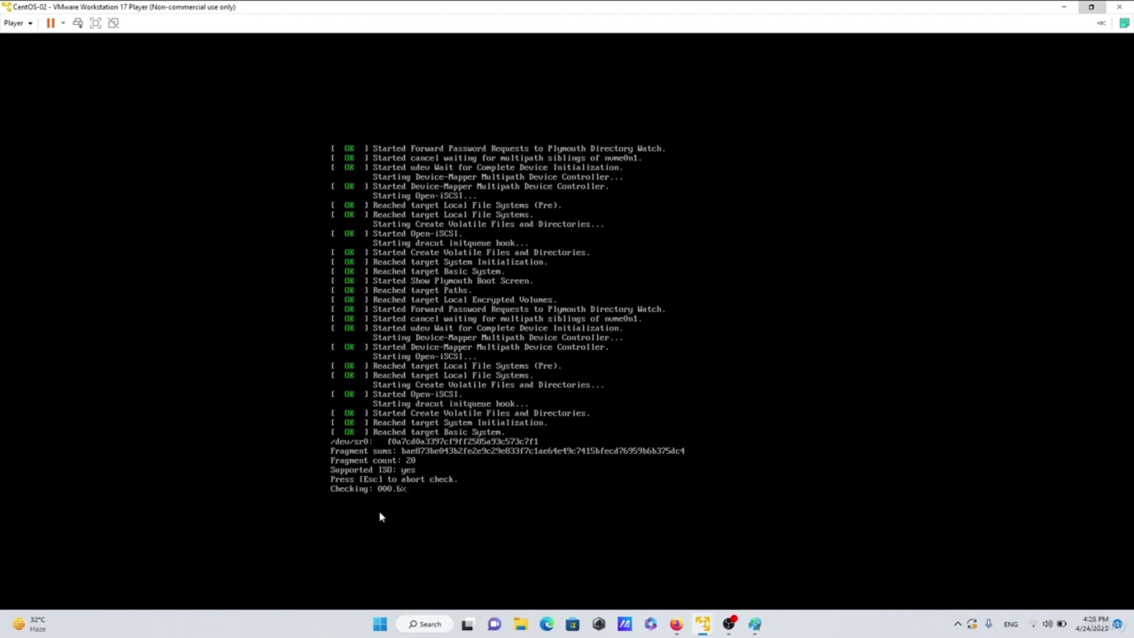
# - While the media check runs, open and dismiss OBS Studio's taskbar quick options
pyautogui.moveTo(730, 626)
pyautogui.rightClick(730, 627)
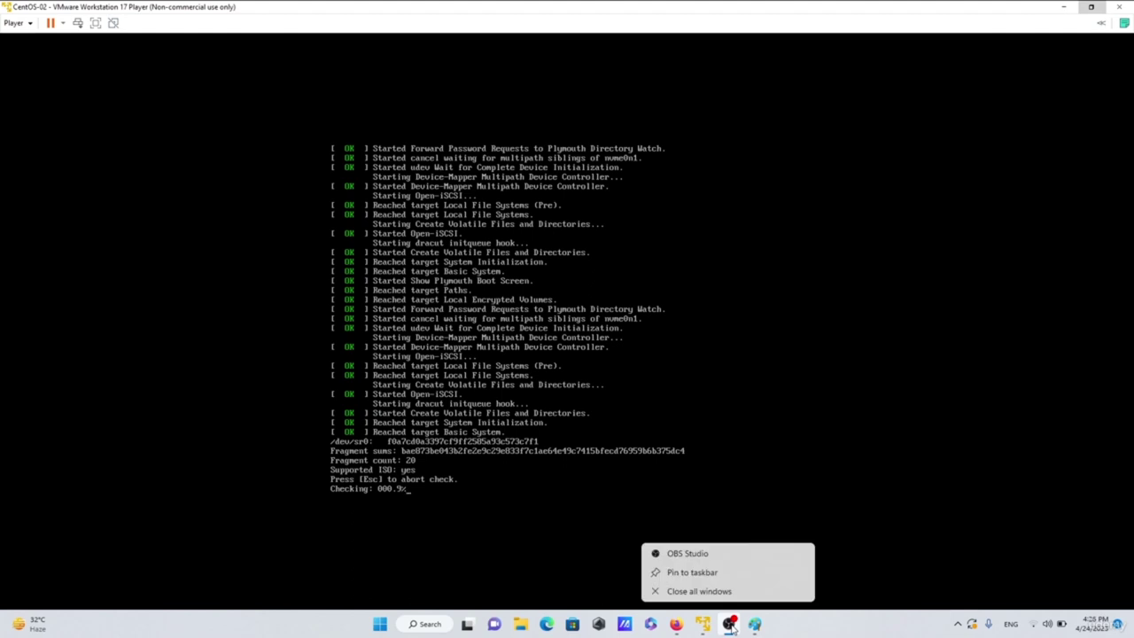
pyautogui.click(716, 458)
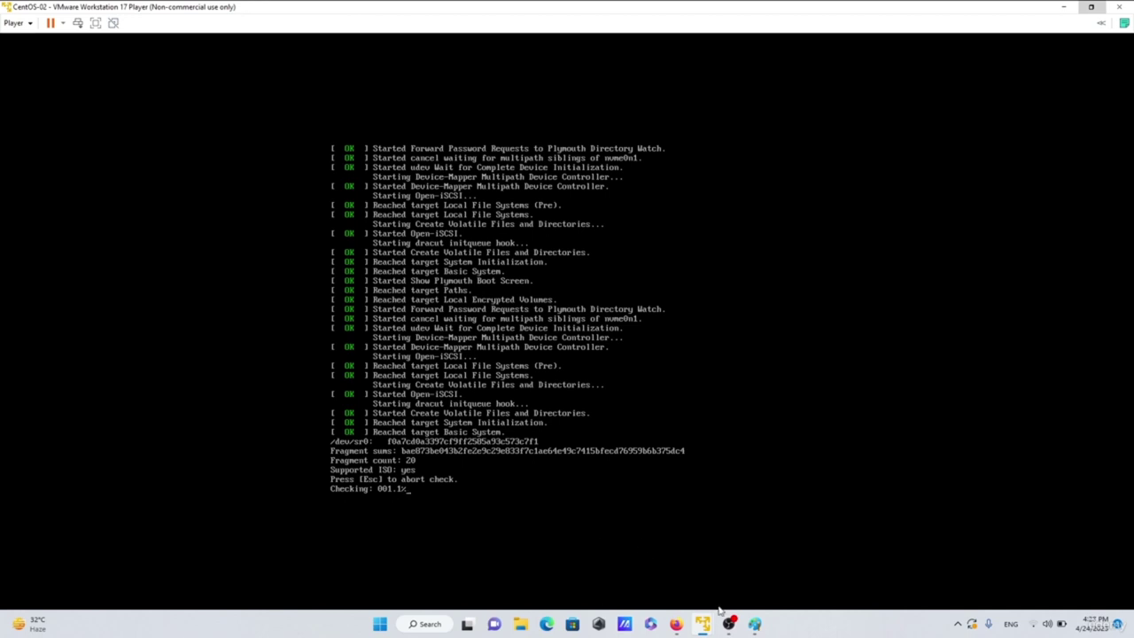
# - Open Paint's taskbar quick options, then bring the Paint window to the front
pyautogui.moveTo(729, 631)
pyautogui.moveTo(757, 631)
pyautogui.rightClick(755, 625)
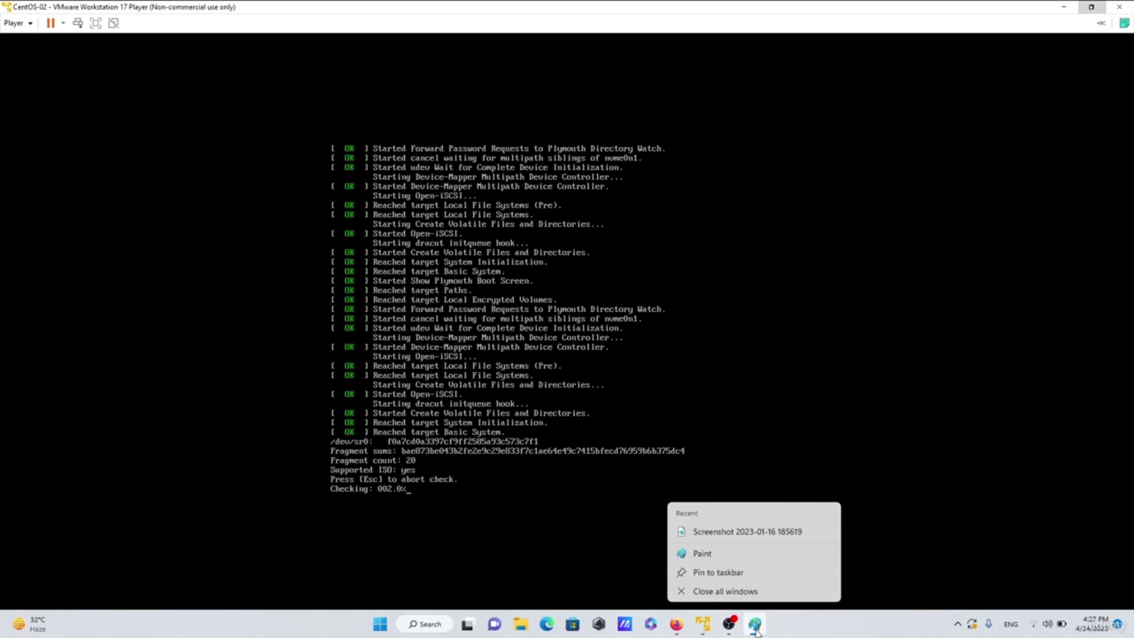
pyautogui.click(722, 591)
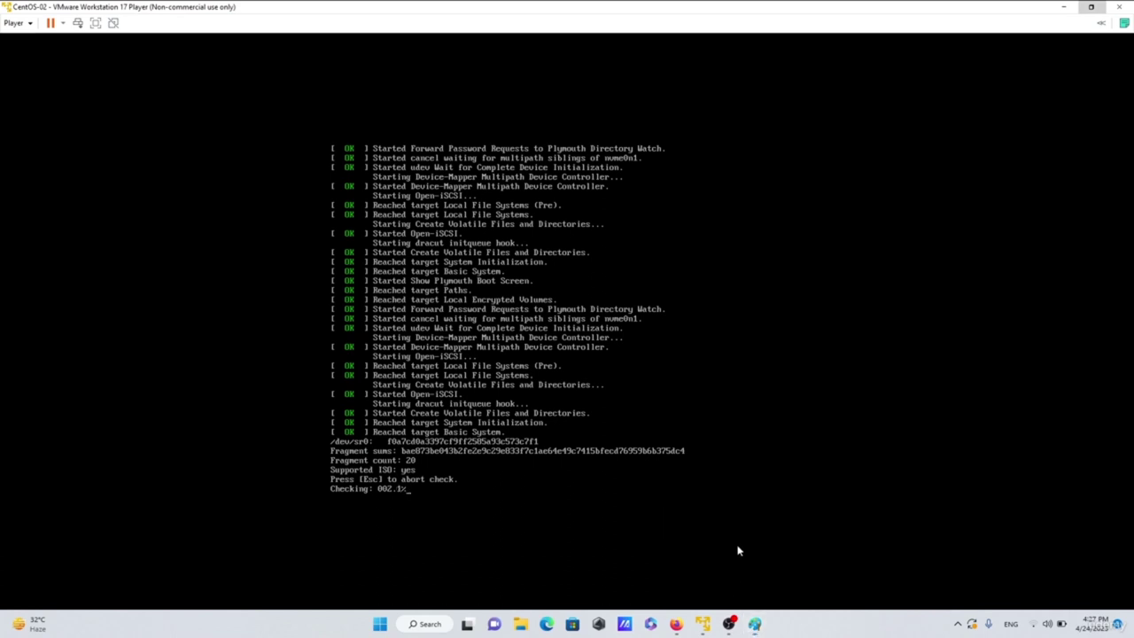
pyautogui.moveTo(755, 625)
pyautogui.rightClick(756, 626)
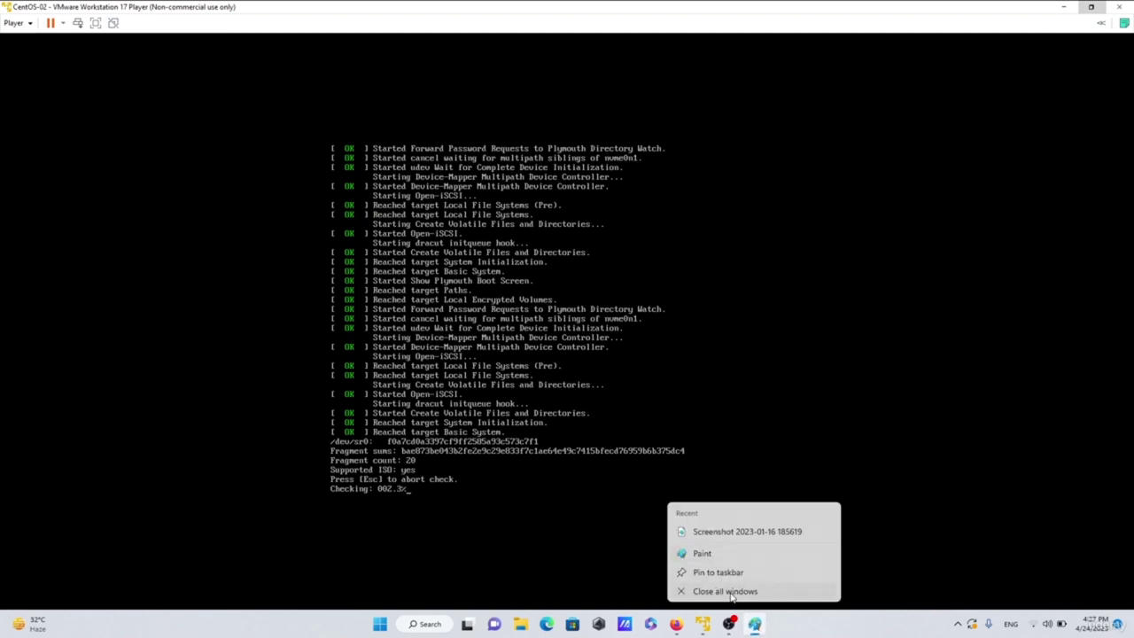
pyautogui.click(756, 625)
pyautogui.click(756, 625)
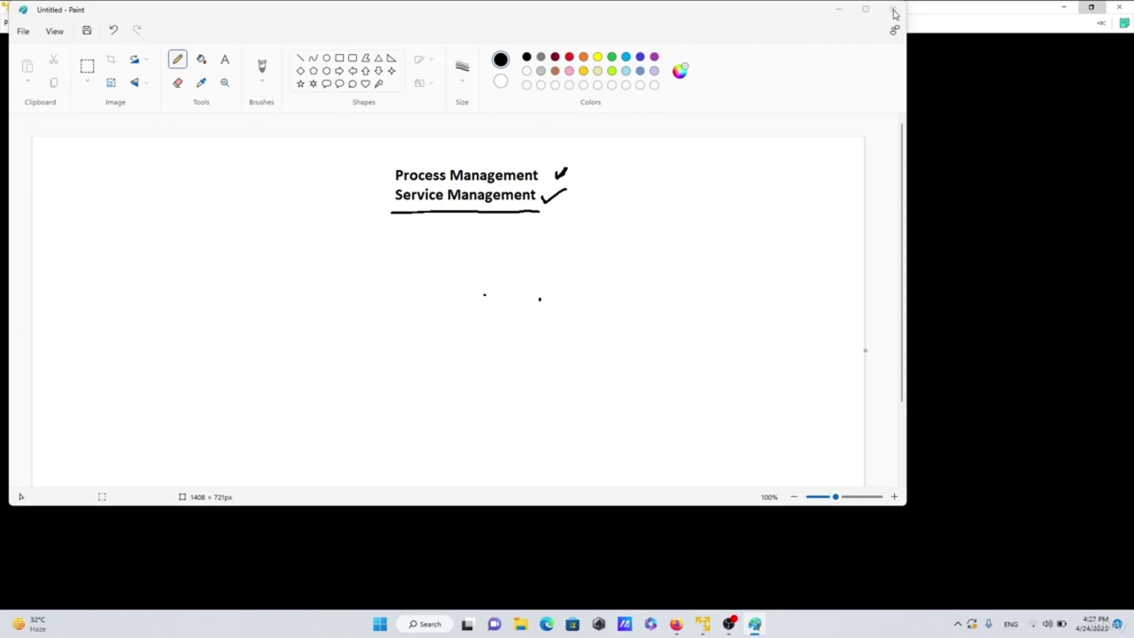
pyautogui.click(959, 8)
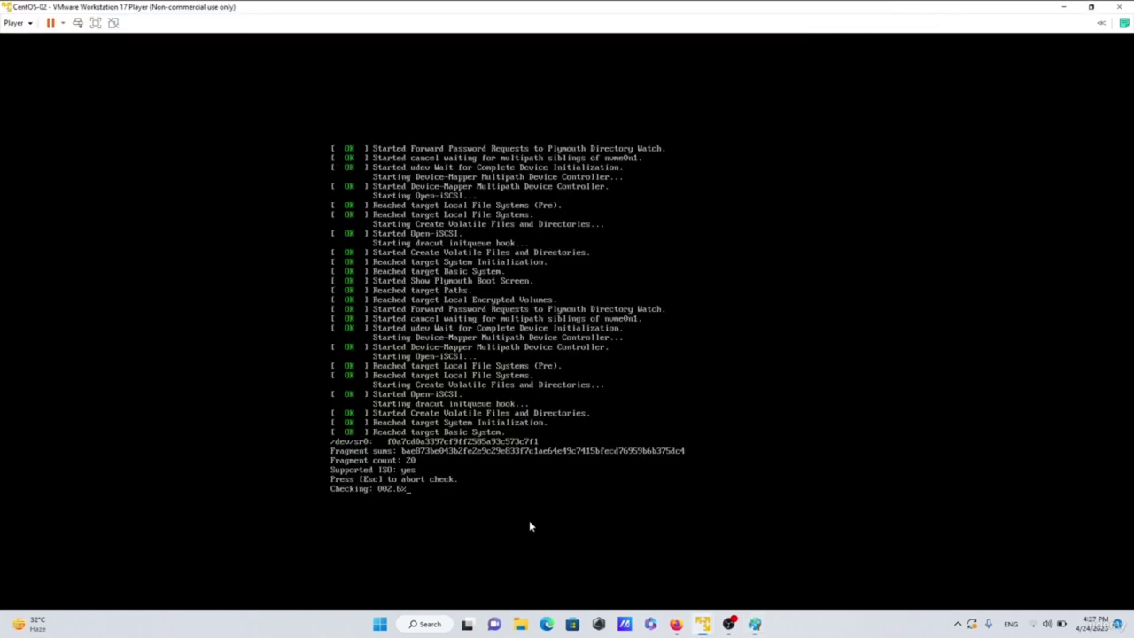
pyautogui.moveTo(755, 629)
pyautogui.rightClick(762, 626)
pyautogui.click(767, 626)
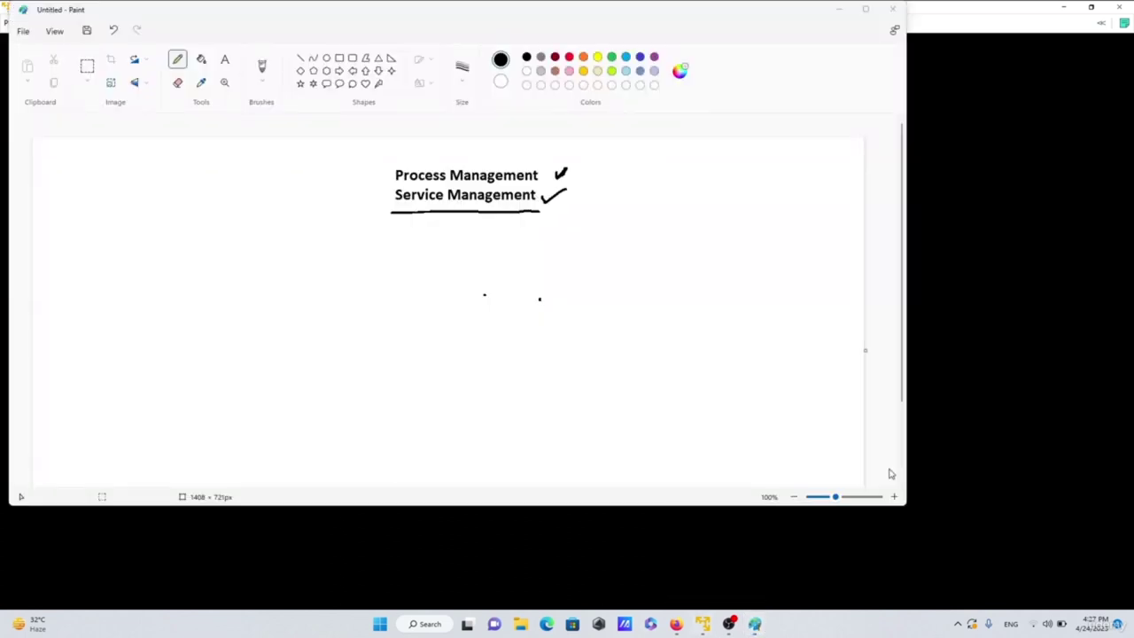
pyautogui.click(974, 7)
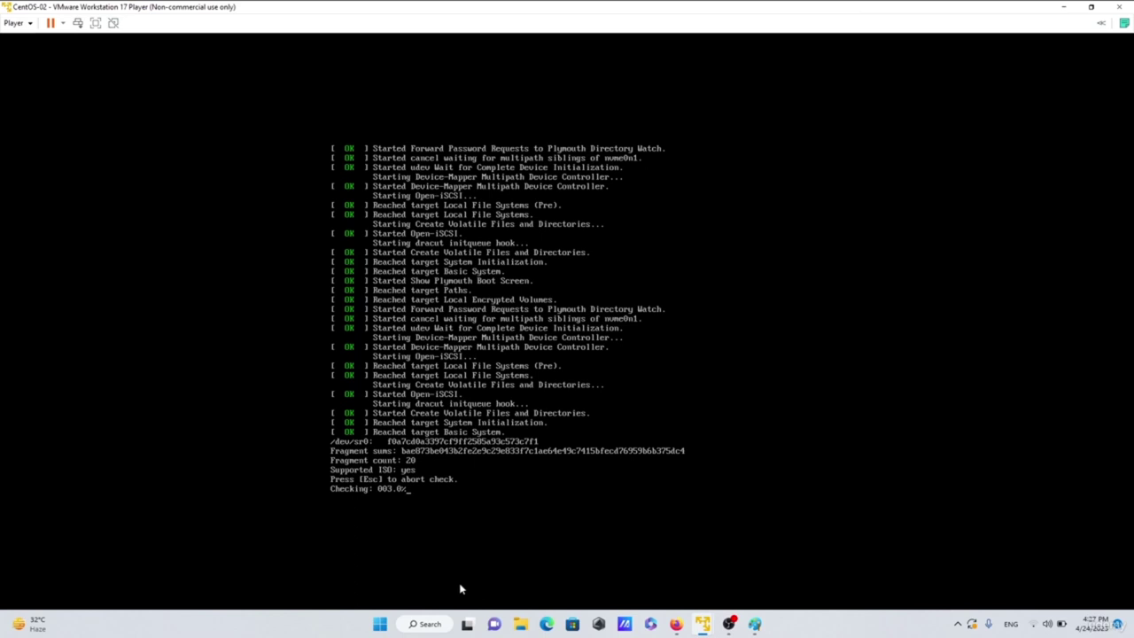
pyautogui.click(729, 628)
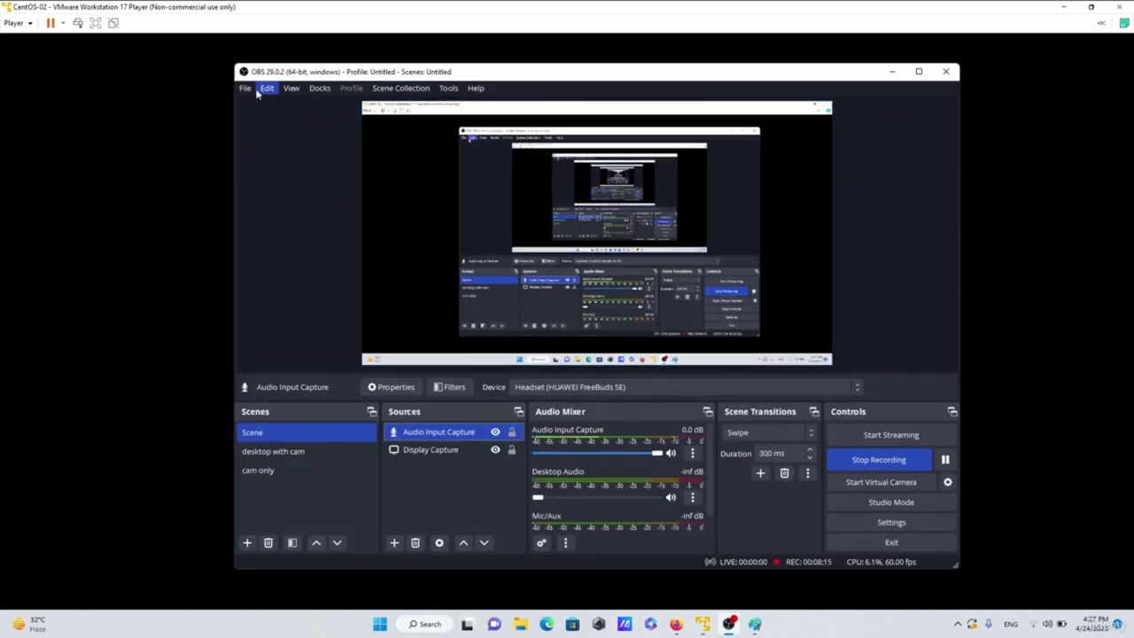
pyautogui.click(245, 89)
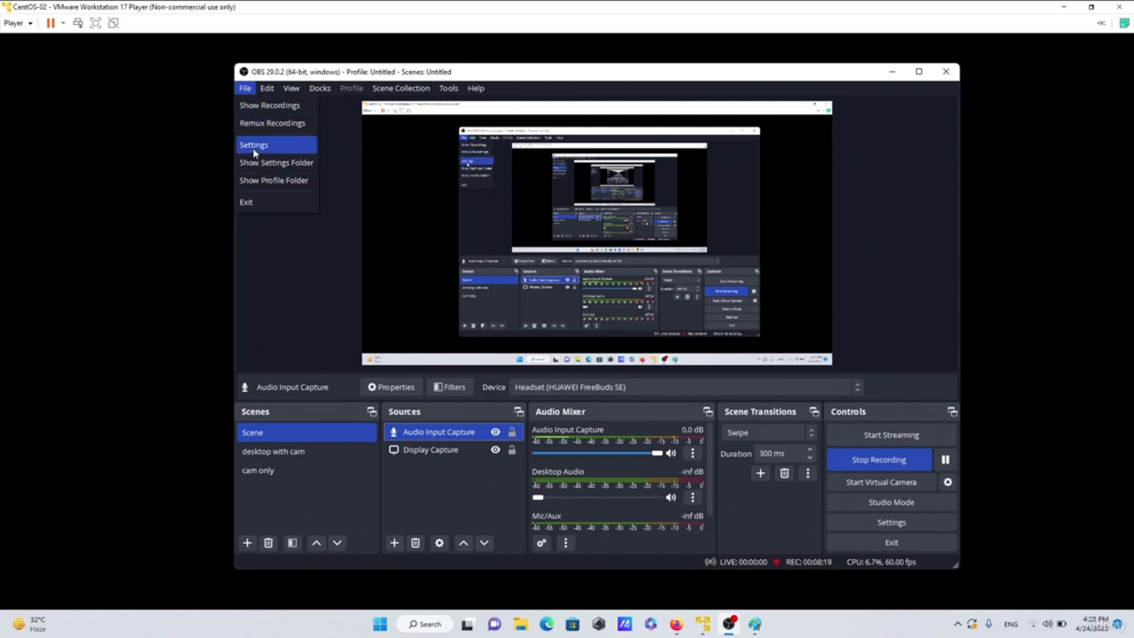
pyautogui.click(287, 162)
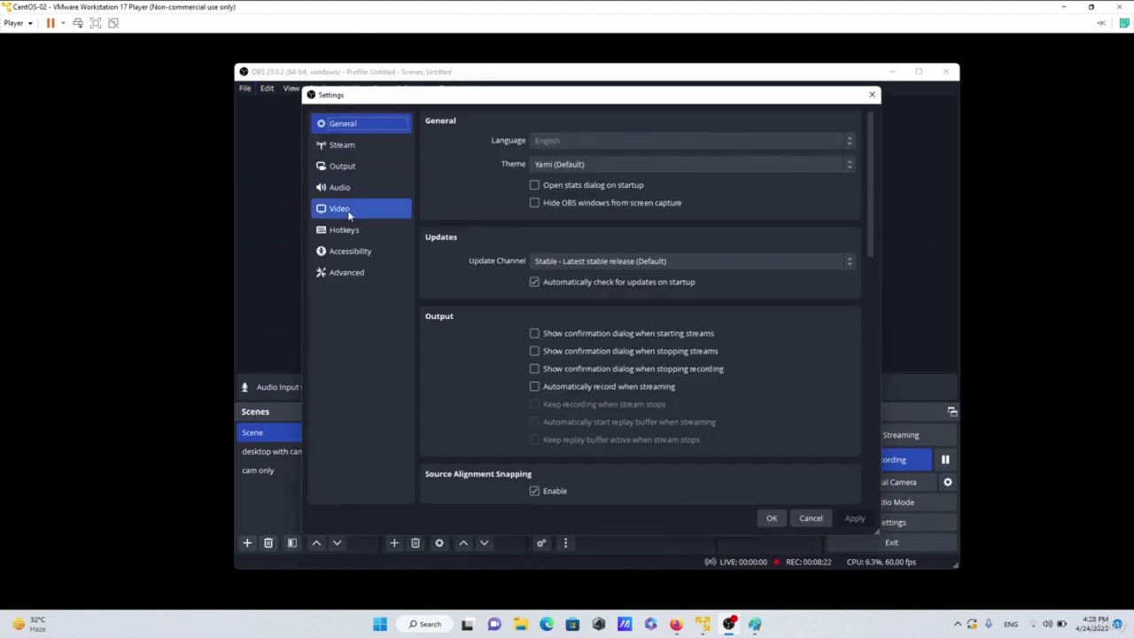
pyautogui.click(372, 230)
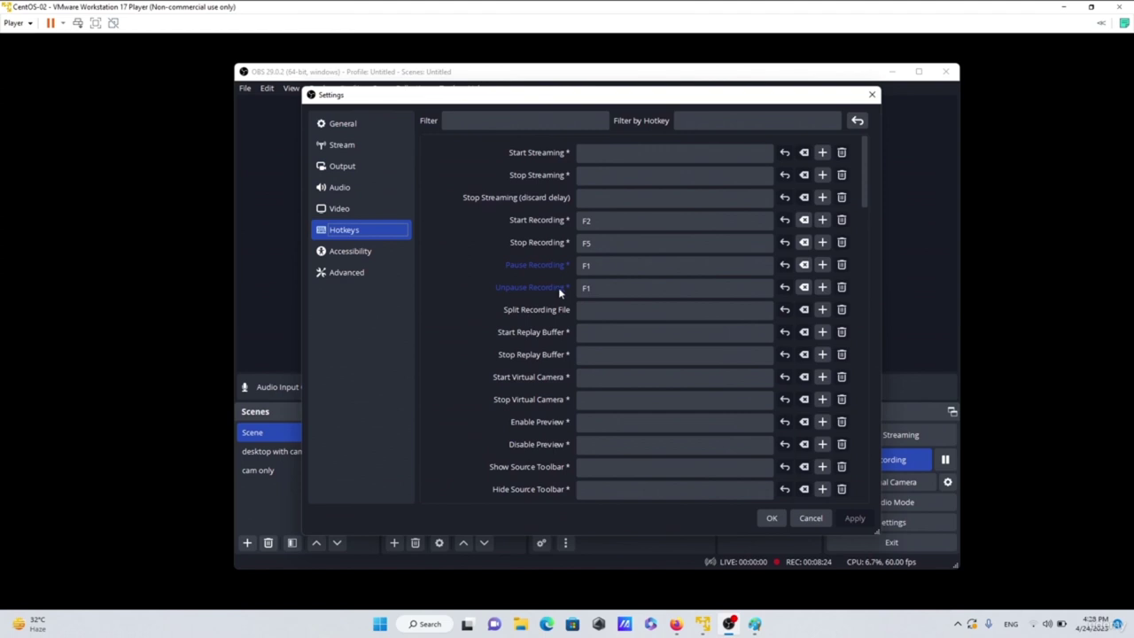
pyautogui.click(872, 96)
pyautogui.click(892, 71)
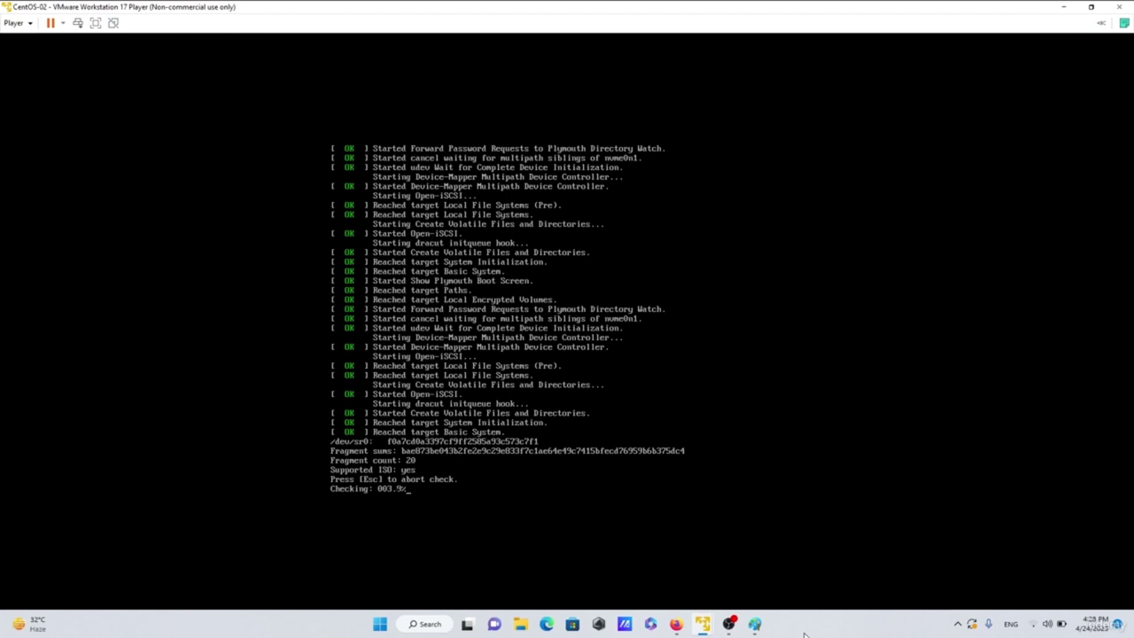
# - Check OBS Studio, return to the media check, then bring the OBS recording window forward
pyautogui.moveTo(731, 627)
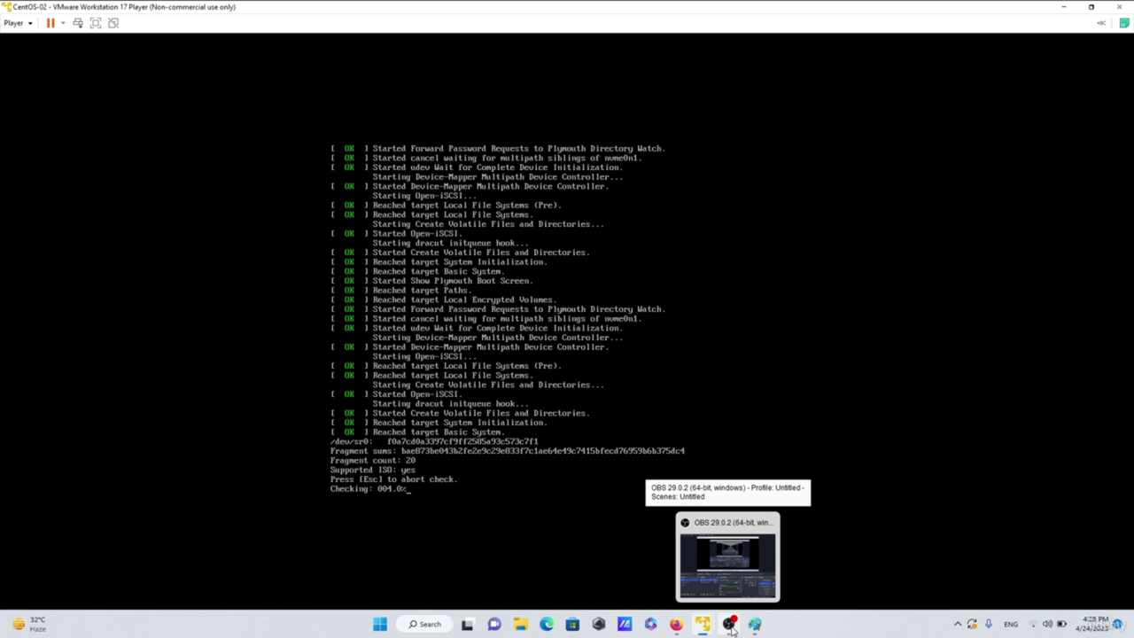
pyautogui.click(731, 626)
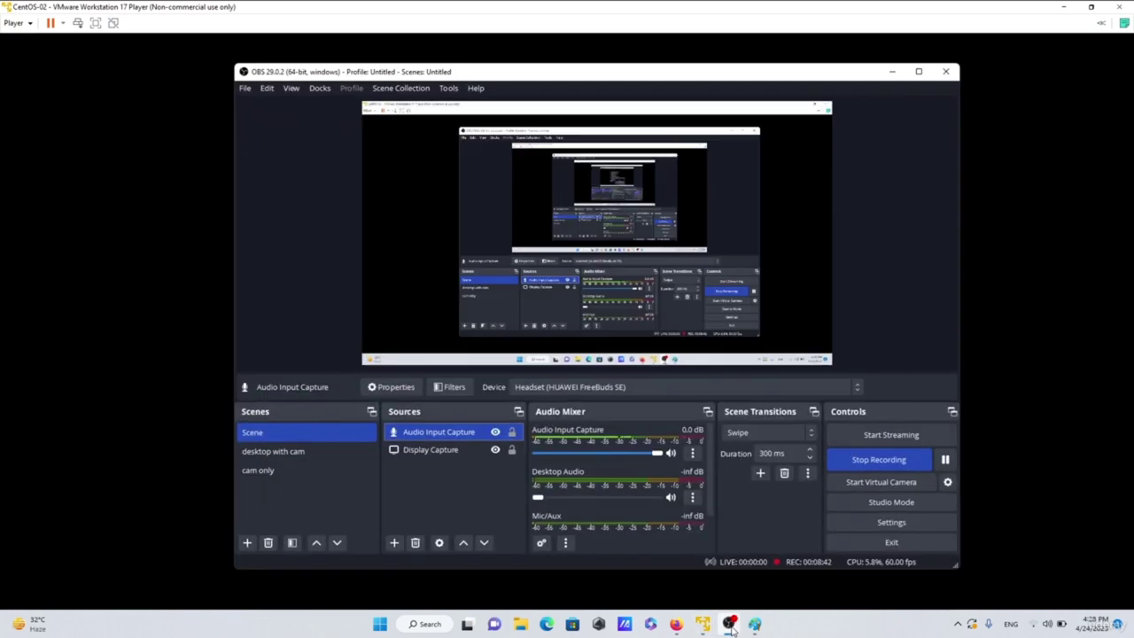
pyautogui.click(893, 70)
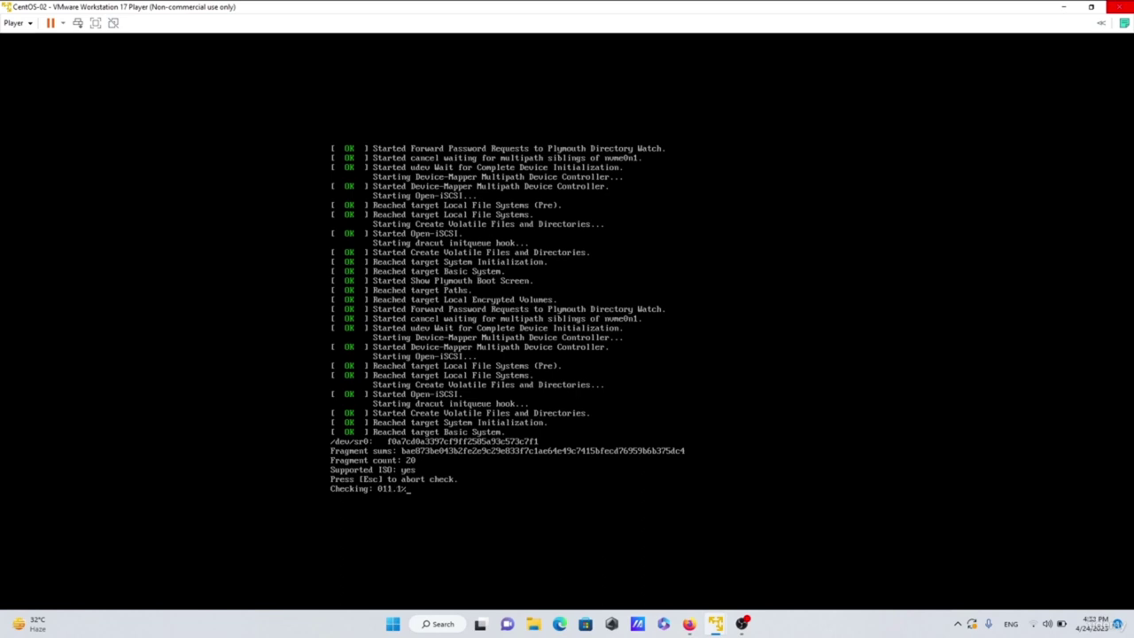
pyautogui.moveTo(744, 626)
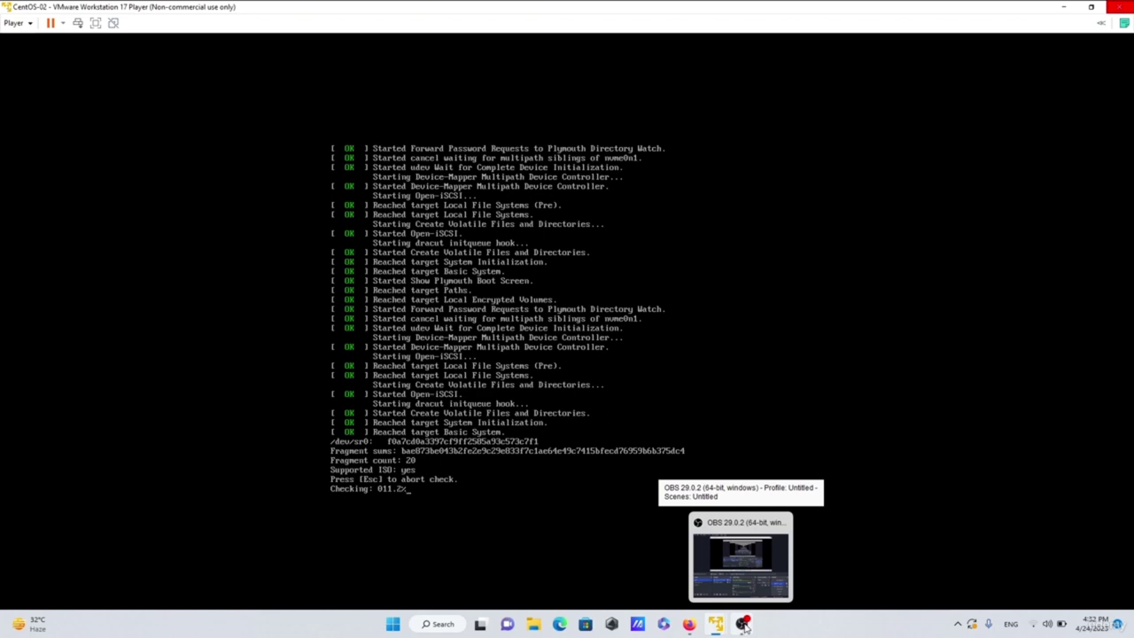
pyautogui.click(744, 625)
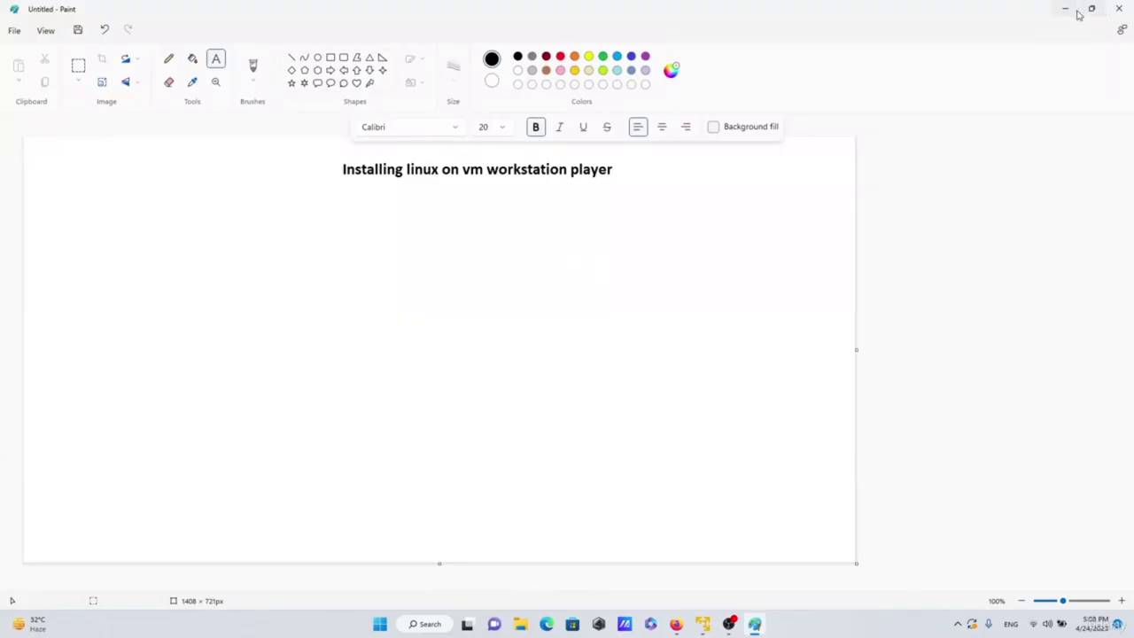
# - Hide the Paint title card so VMware shows the CentOS installer's language screen
pyautogui.click(1065, 10)
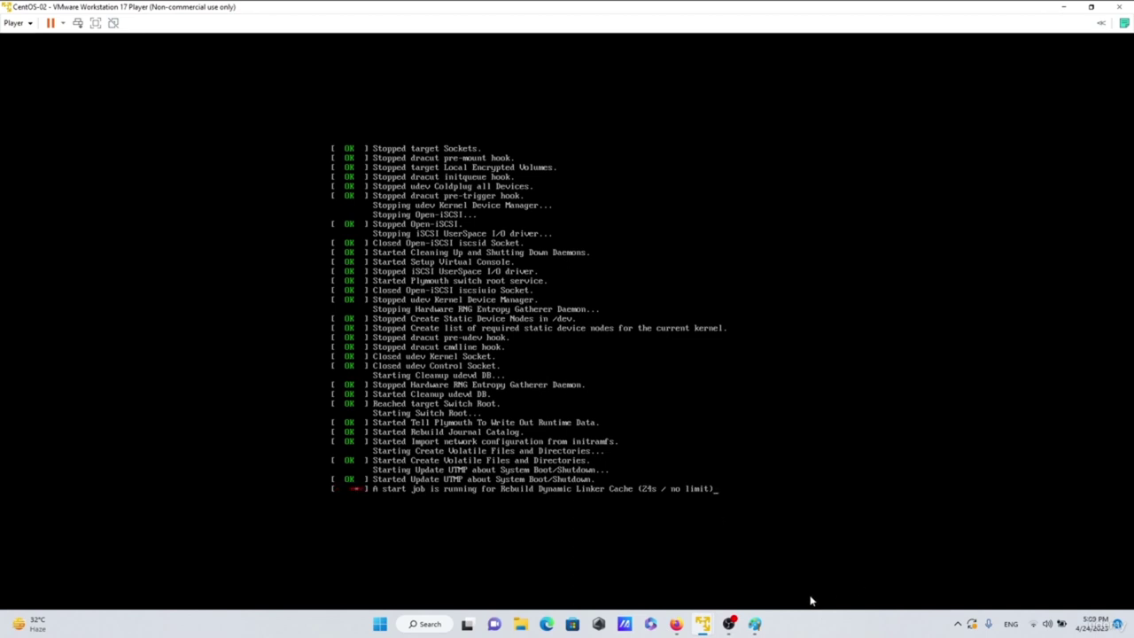
pyautogui.click(754, 624)
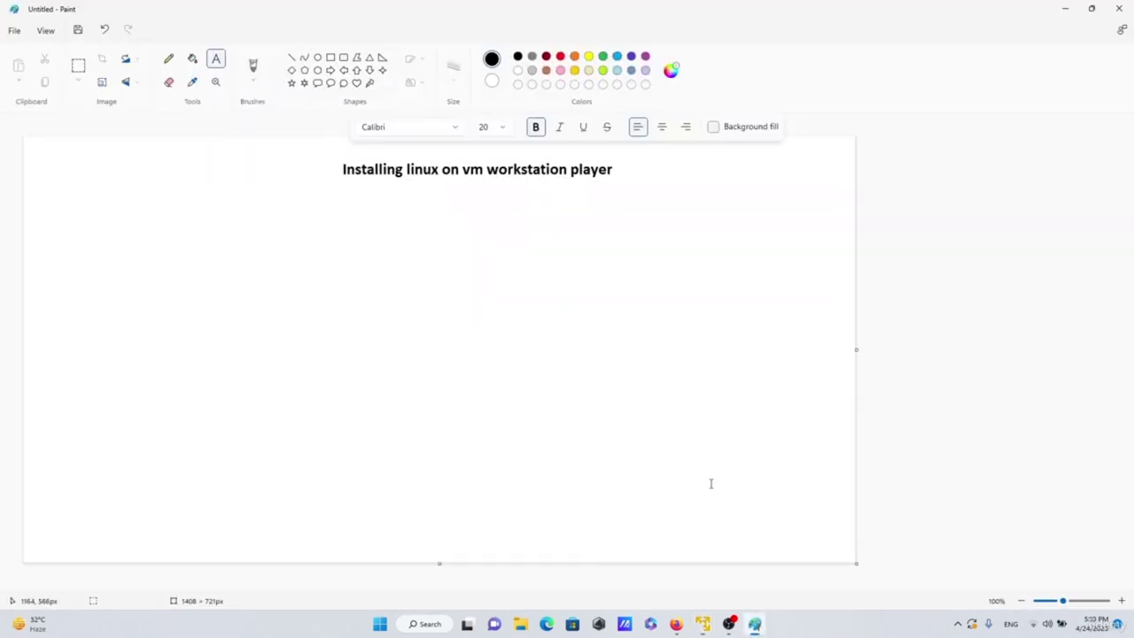
pyautogui.click(755, 624)
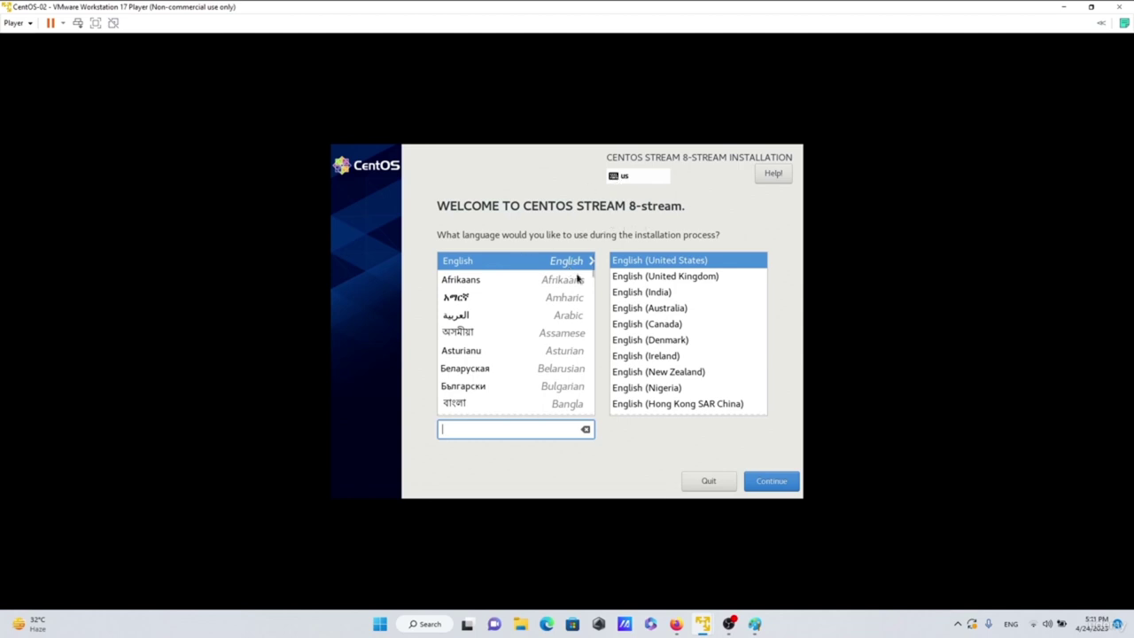
# - Keep English, then set and confirm a short root password despite the weak-password warning
pyautogui.click(765, 481)
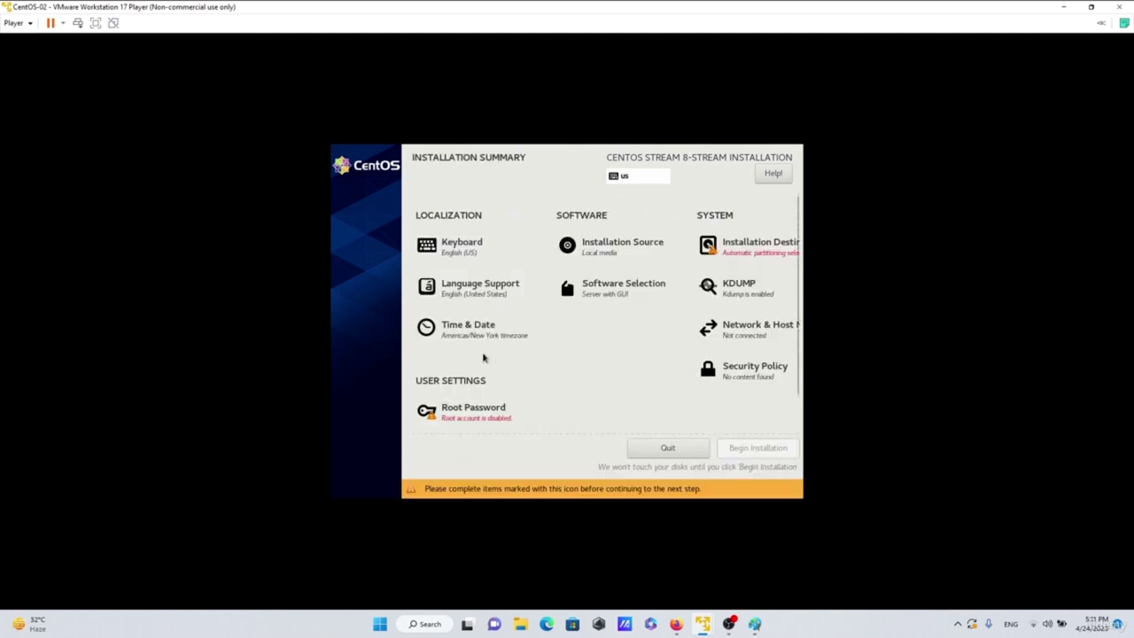
pyautogui.click(463, 414)
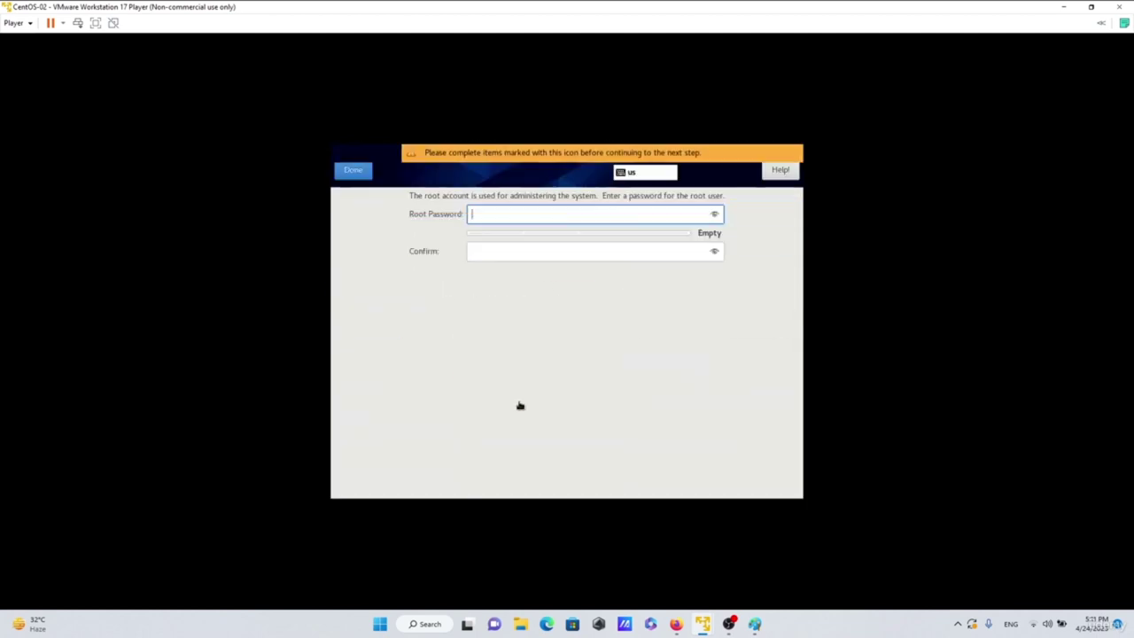
pyautogui.write('root')
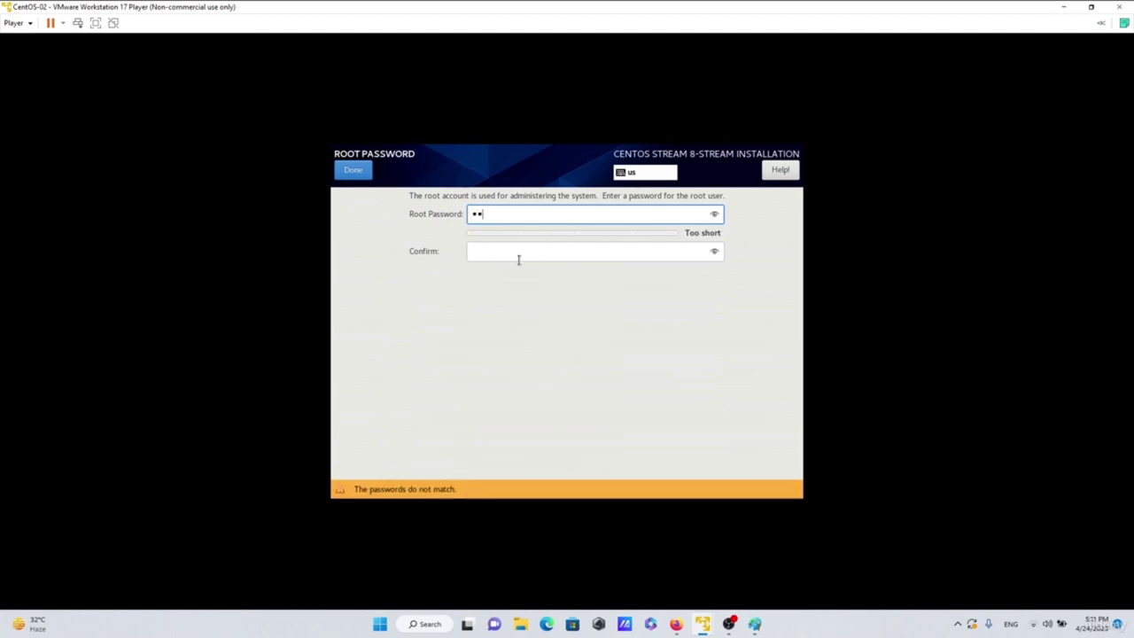
pyautogui.click(515, 249)
pyautogui.write('root')
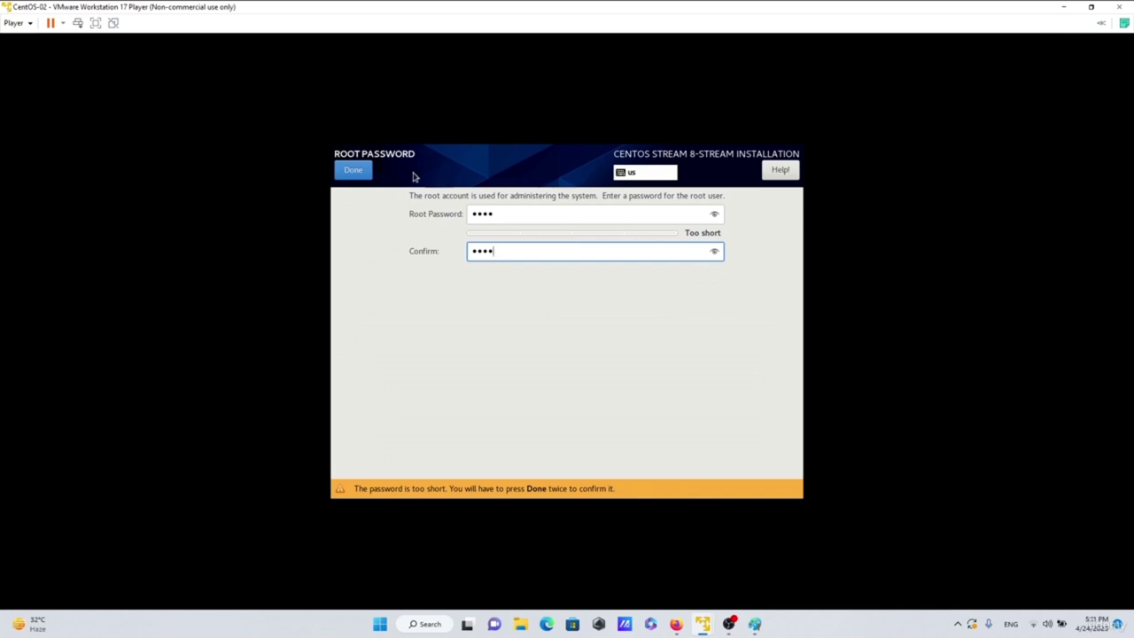
pyautogui.click(357, 174)
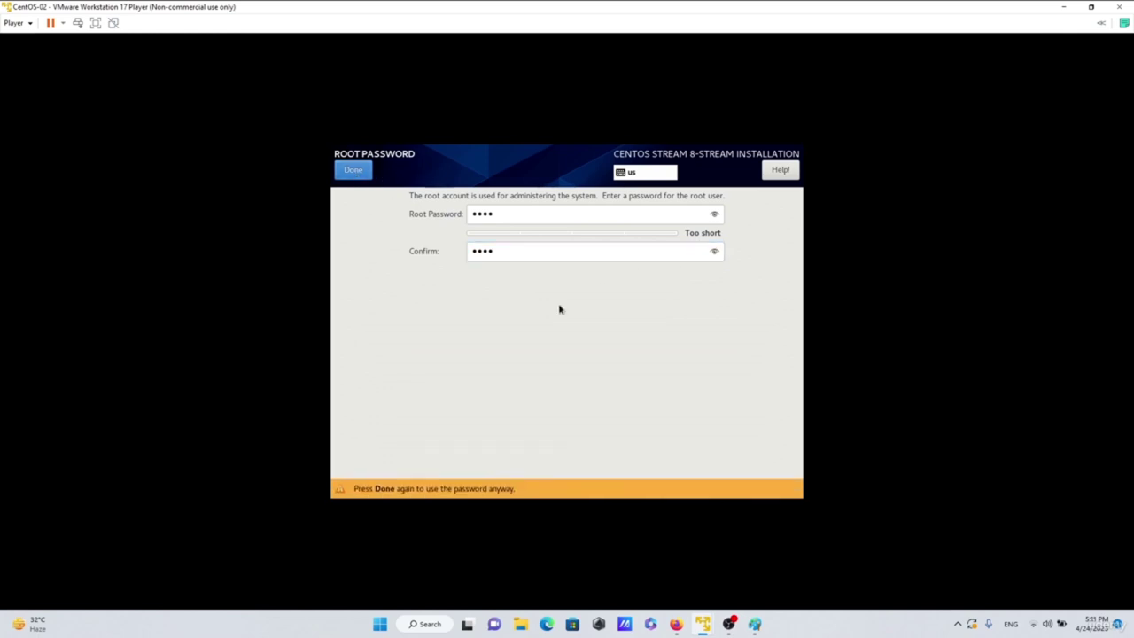
pyautogui.click(347, 171)
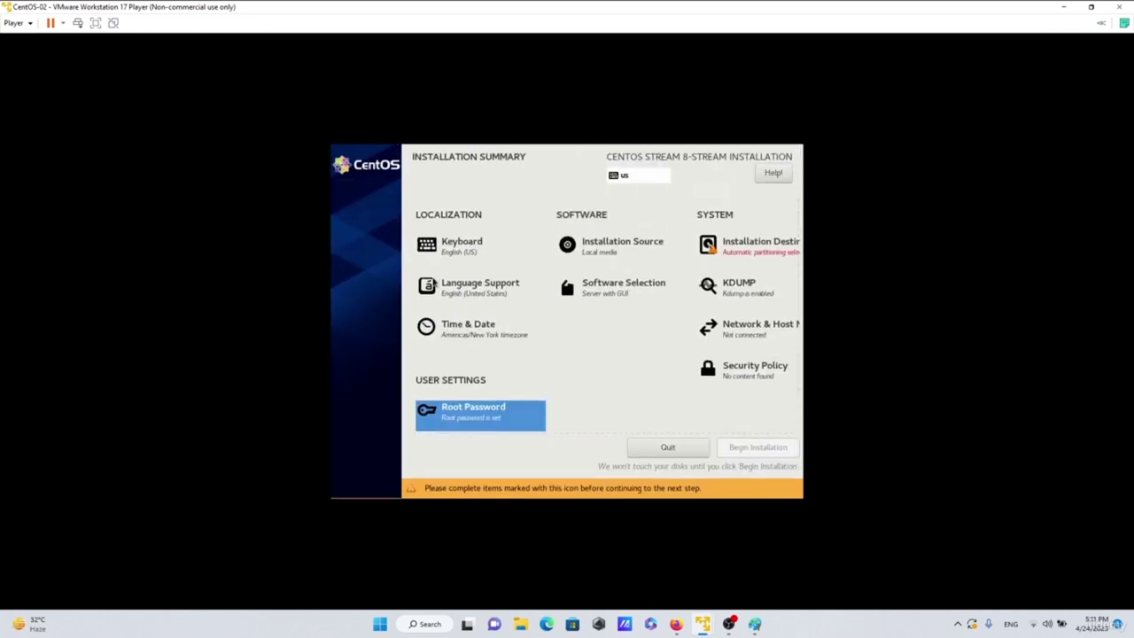
# - Accept the 40 GiB NVMe disk with automatic partitioning as the installation destination
pyautogui.click(759, 247)
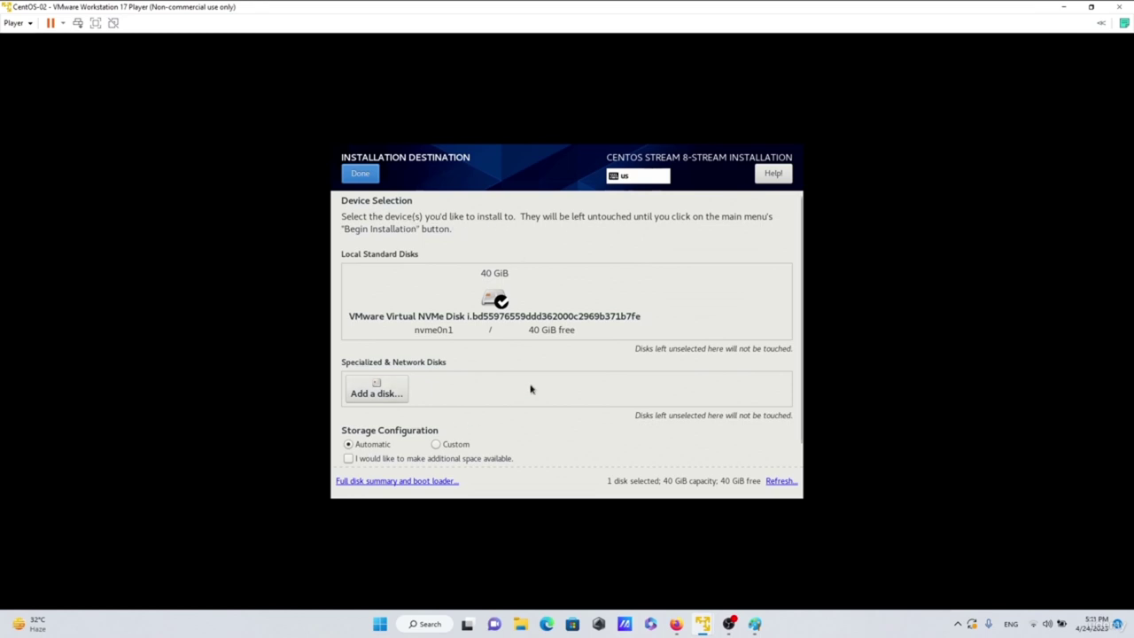
pyautogui.click(380, 179)
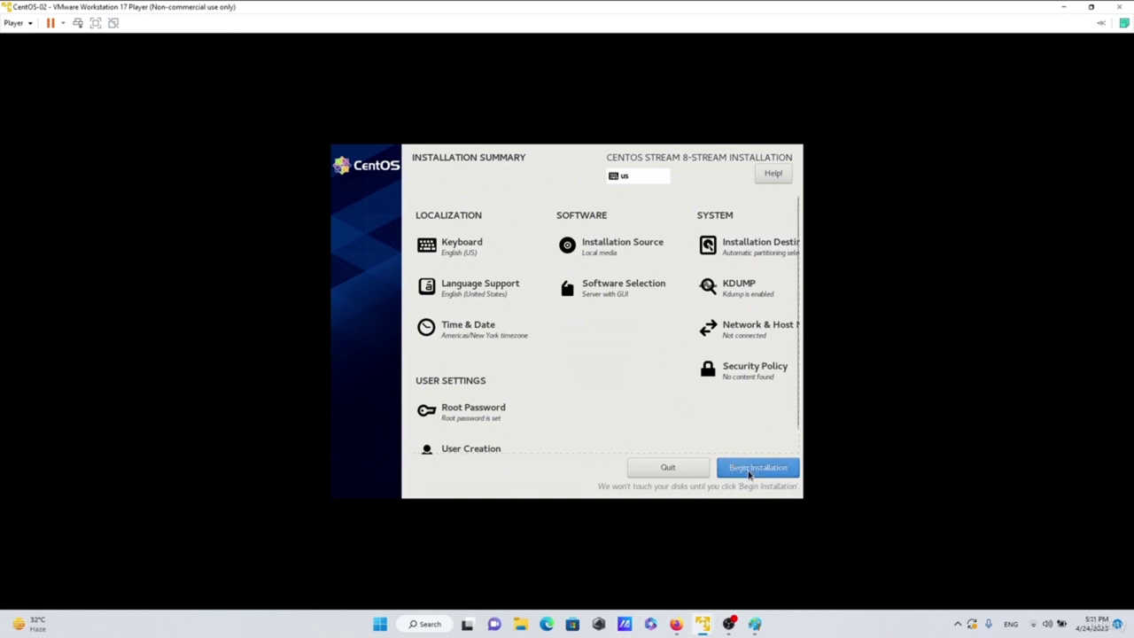
pyautogui.scroll(-1, 629, 360)
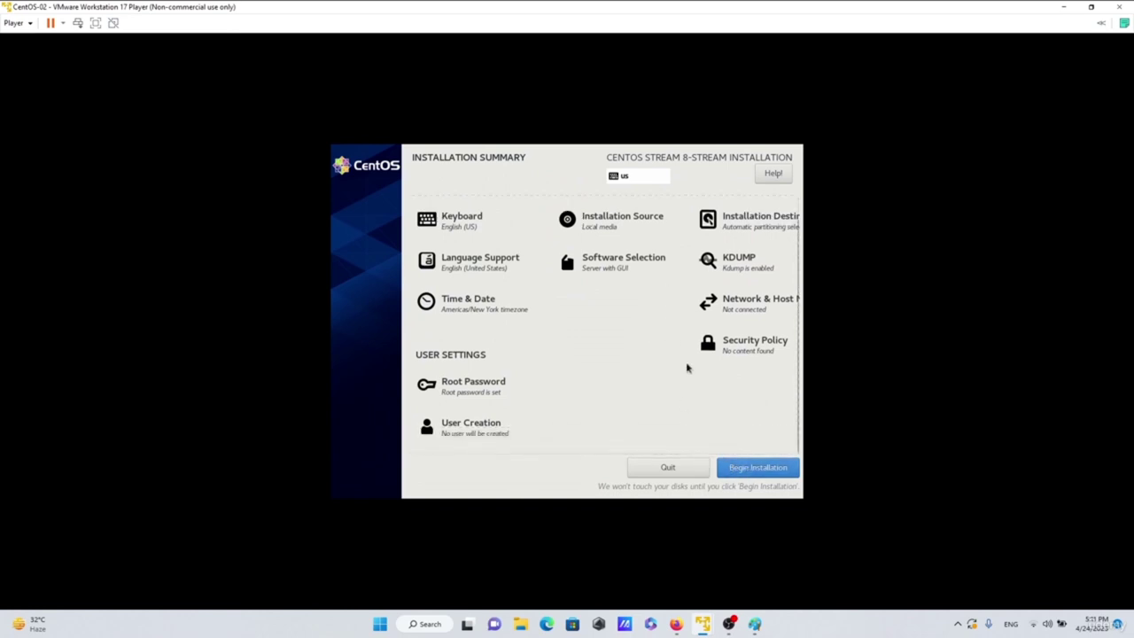
pyautogui.scroll(1, 694, 372)
# - Begin the CentOS installation, then bring the Paint title card to the front
pyautogui.click(745, 468)
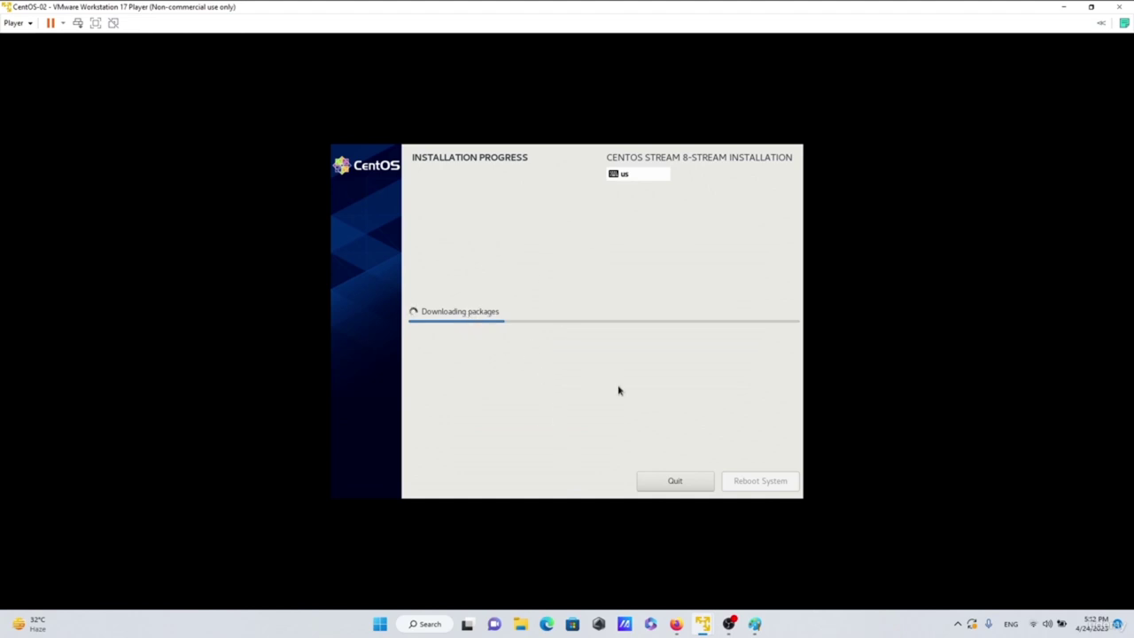
pyautogui.click(756, 626)
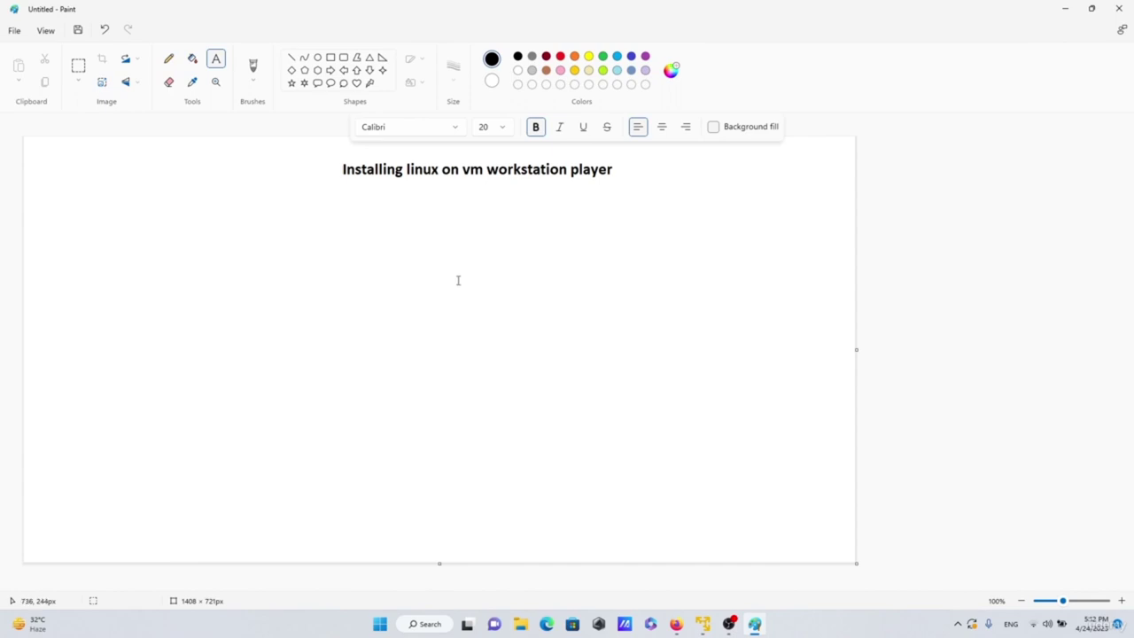
# - Discard a stray empty text box in Paint and put the title card away
pyautogui.click(755, 626)
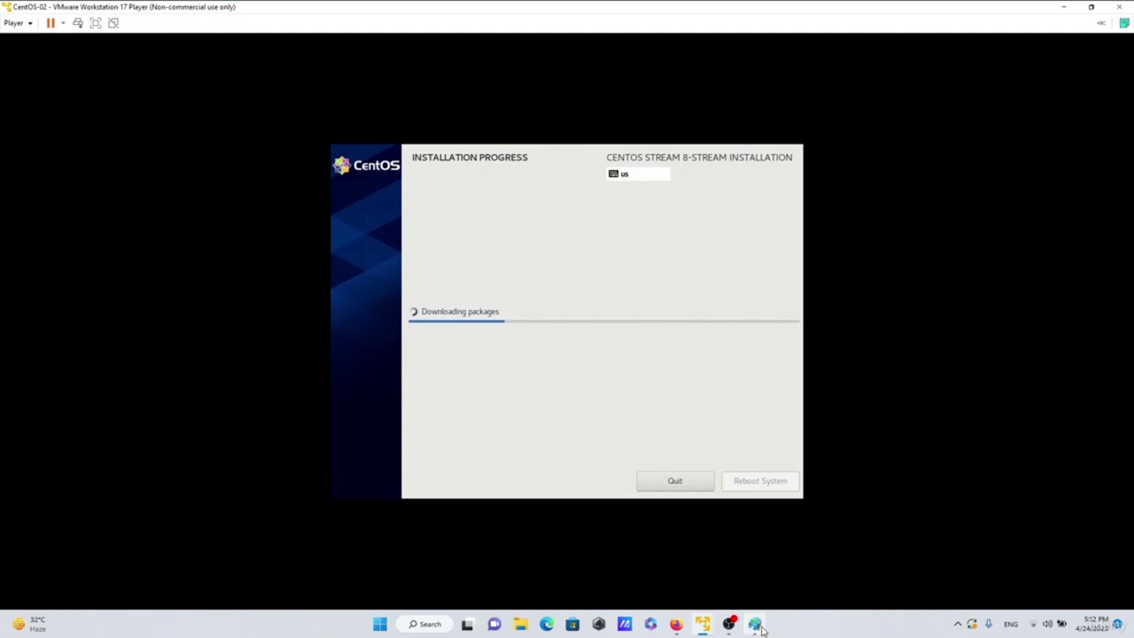
pyautogui.click(757, 625)
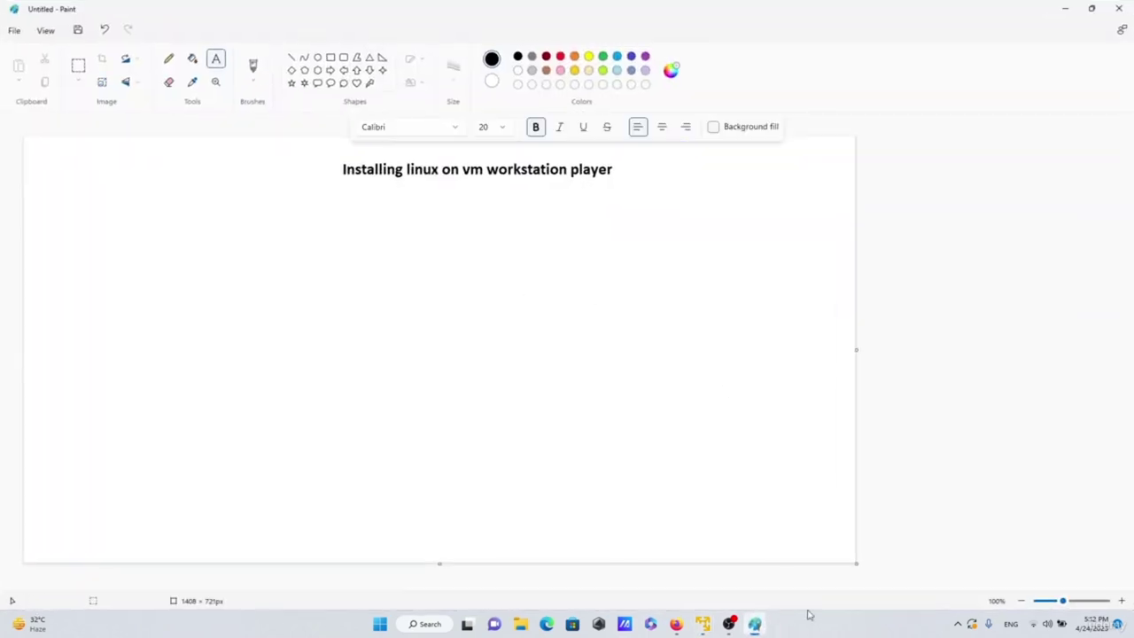
pyautogui.click(755, 625)
pyautogui.click(755, 626)
pyautogui.click(453, 263)
pyautogui.click(450, 253)
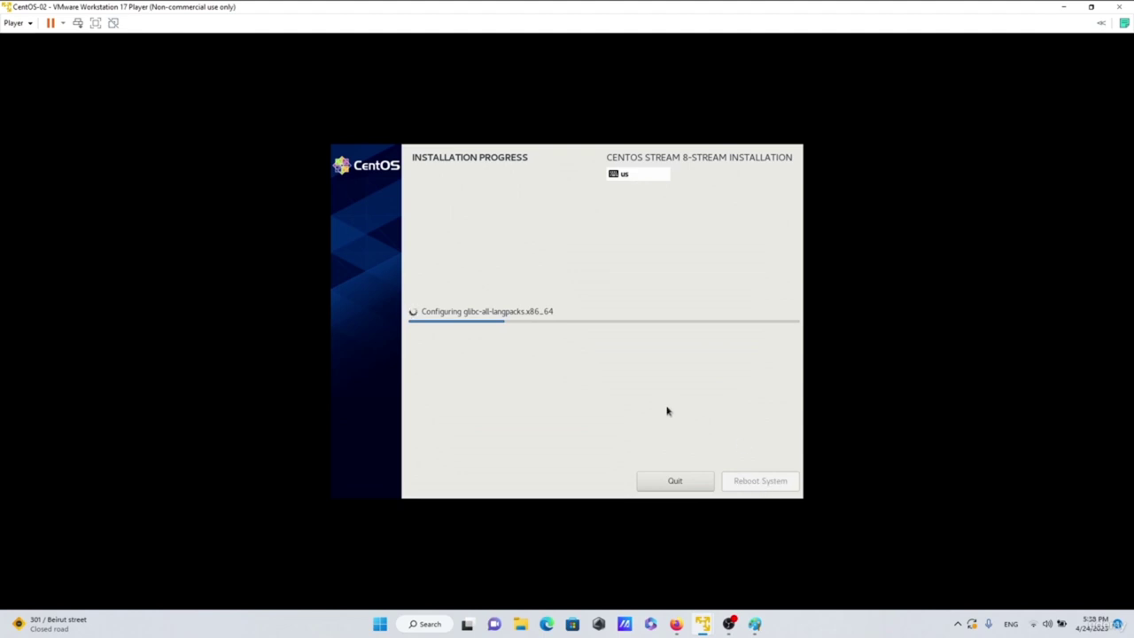
# - Bring the Paint title card forward while the installer keeps configuring packages
pyautogui.click(756, 627)
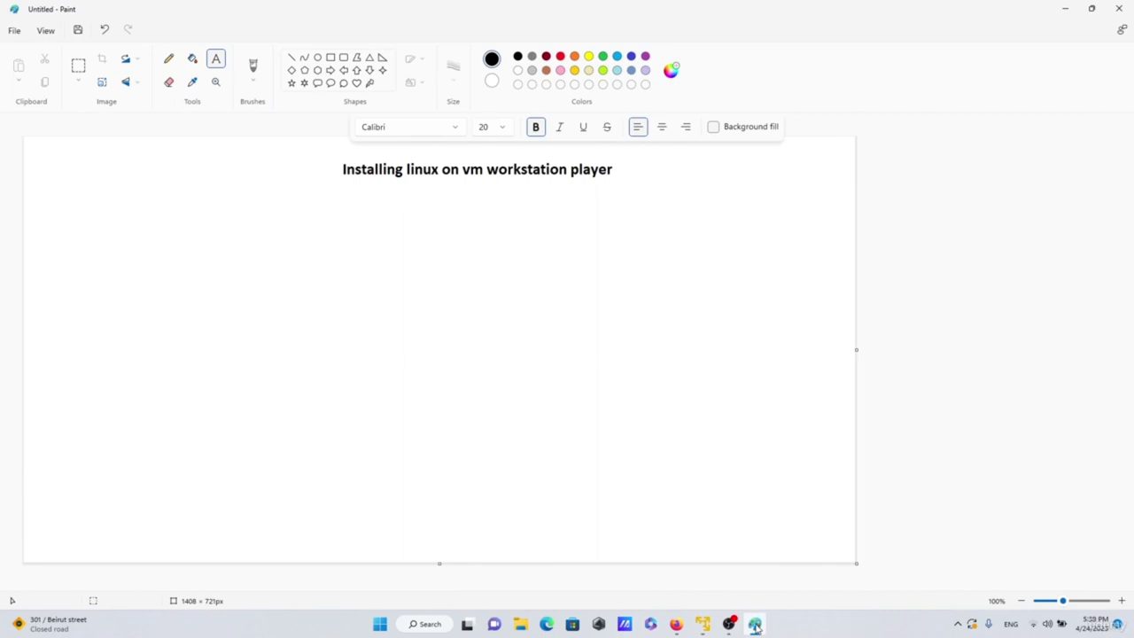
# - Reboot the installed CentOS system and boot the default GRUB entry immediately
pyautogui.click(1064, 9)
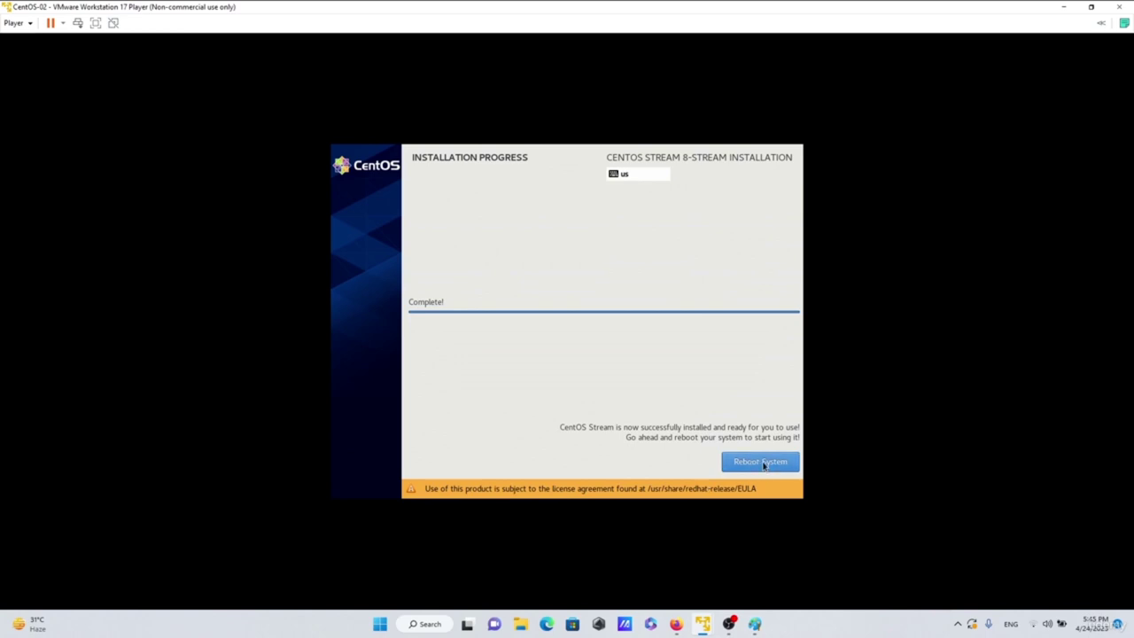
pyautogui.click(744, 467)
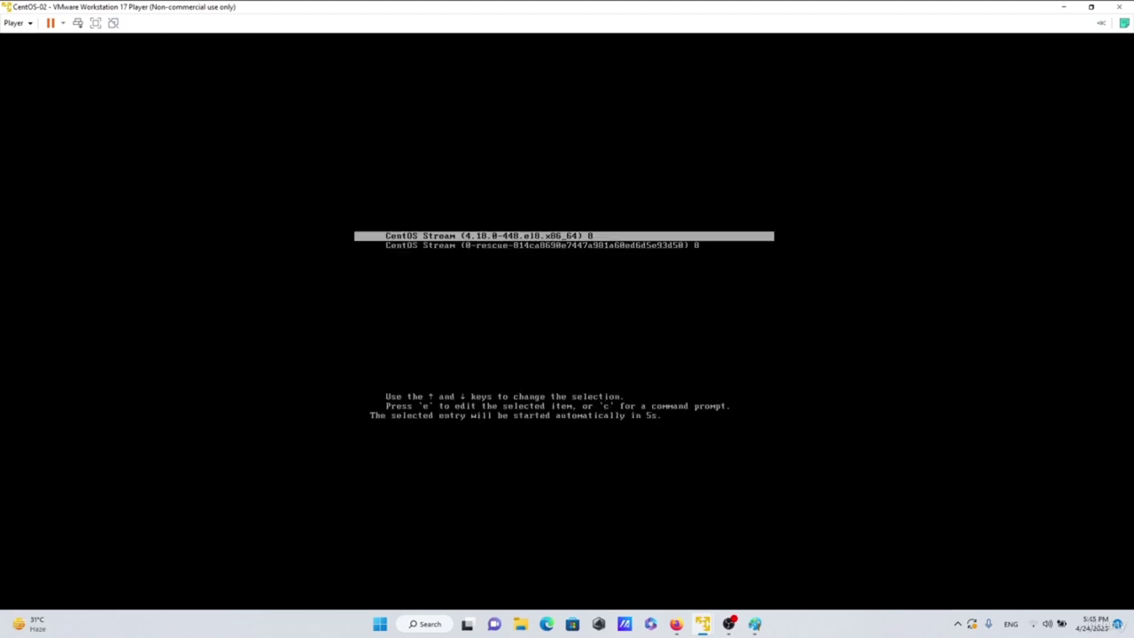
pyautogui.press('Return')
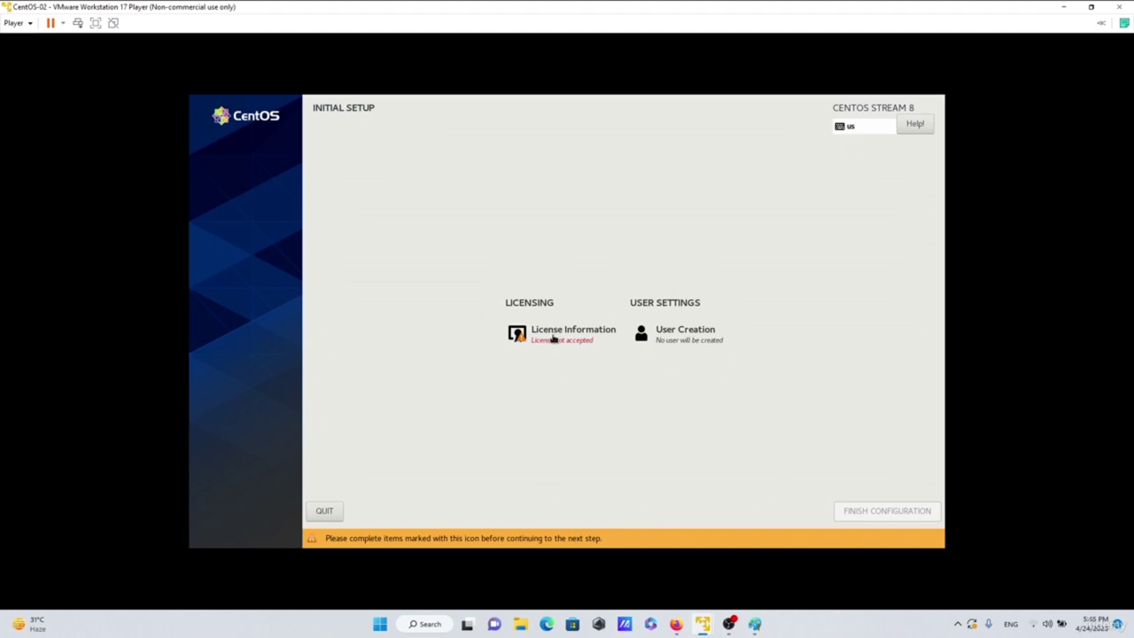
# - Accept the CentOS licence agreement in Initial Setup
pyautogui.click(567, 335)
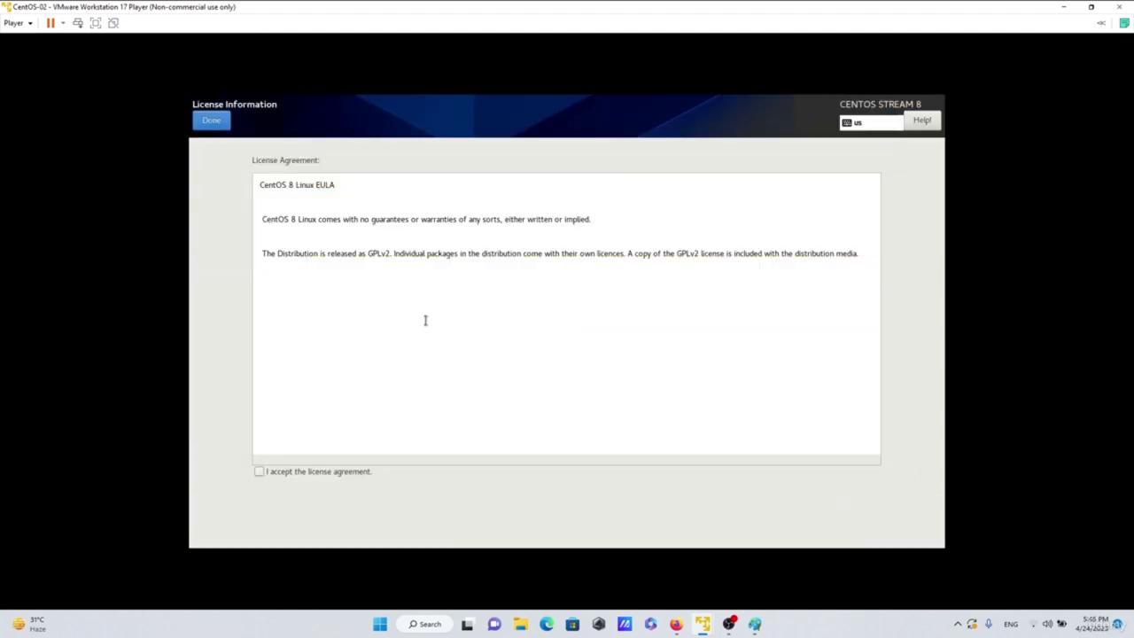
pyautogui.click(258, 471)
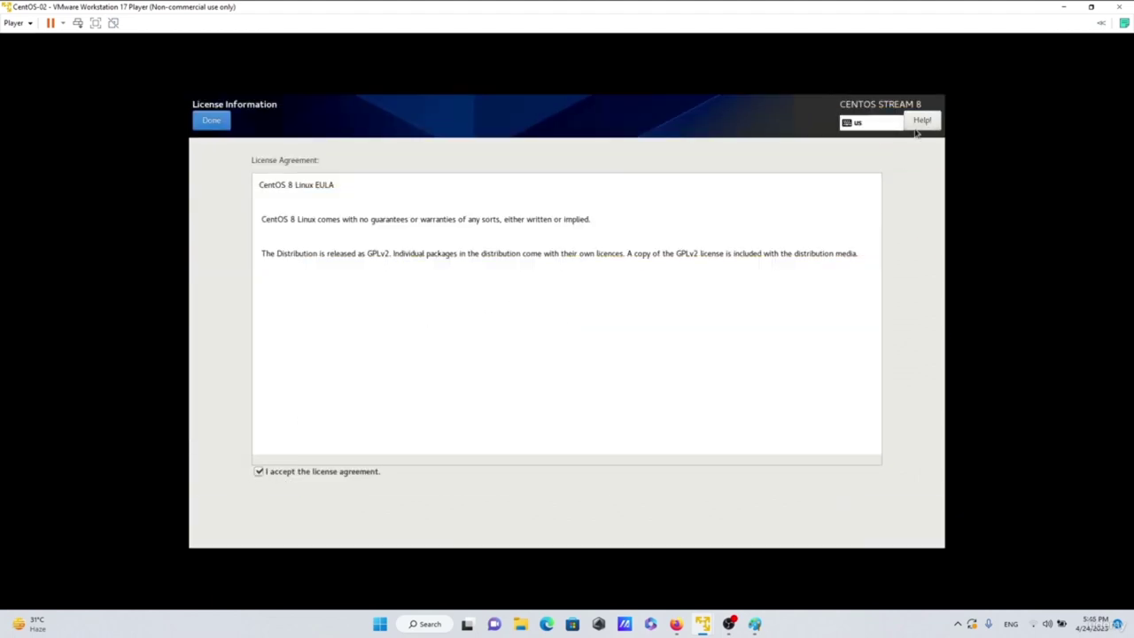
pyautogui.click(210, 121)
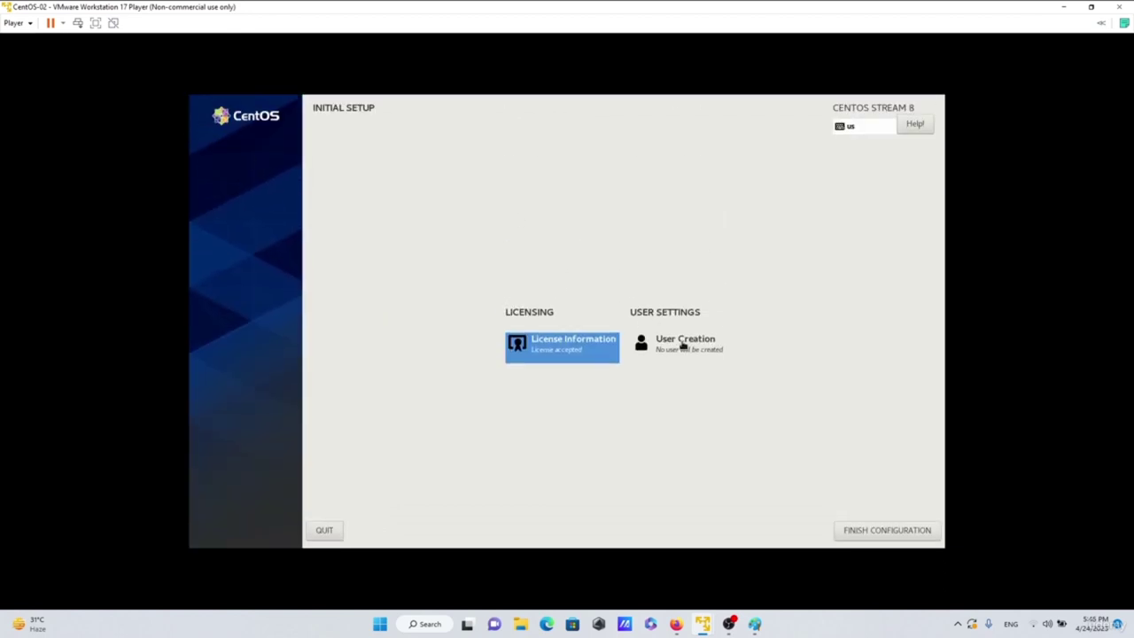
# - Create a user with the chosen username and a short password, accepting the weak-password warning
pyautogui.click(687, 345)
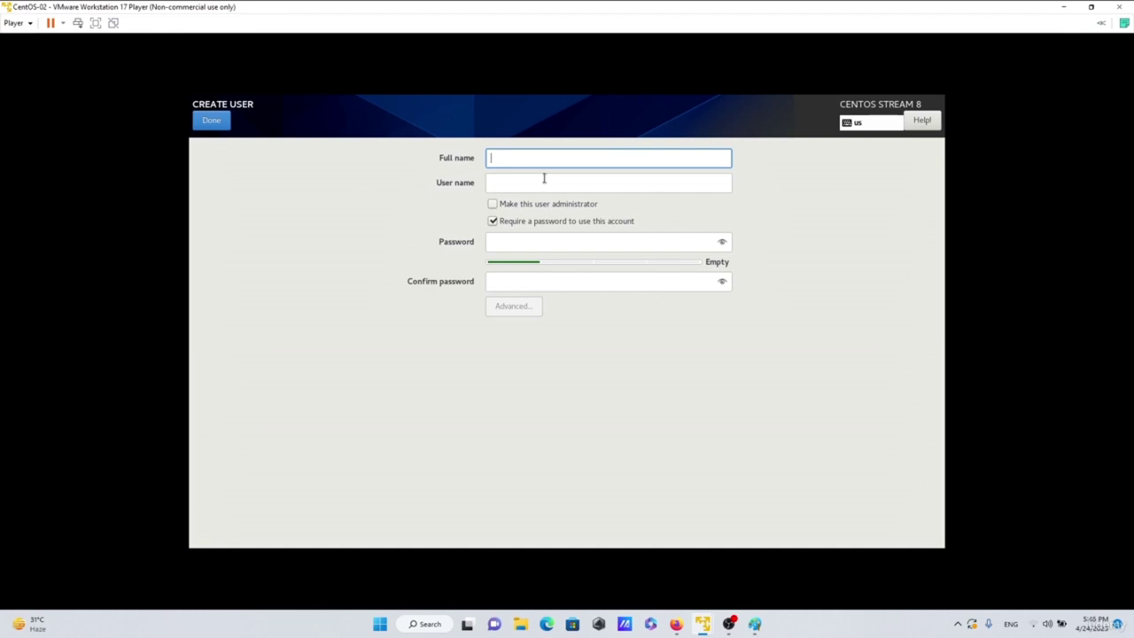
pyautogui.write('walid')
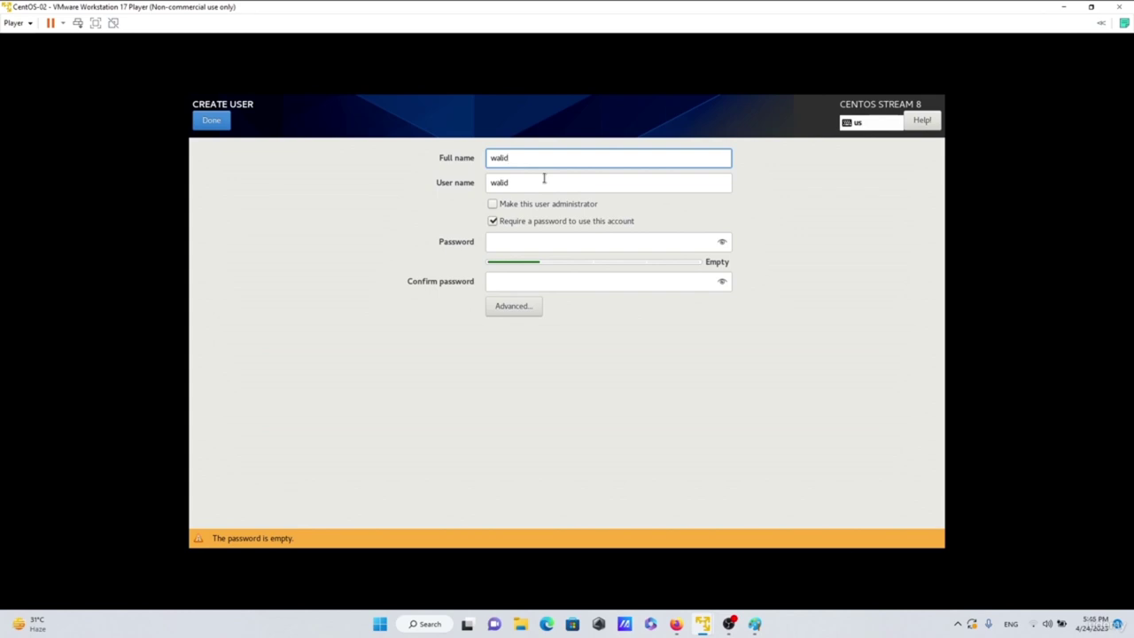
pyautogui.click(500, 244)
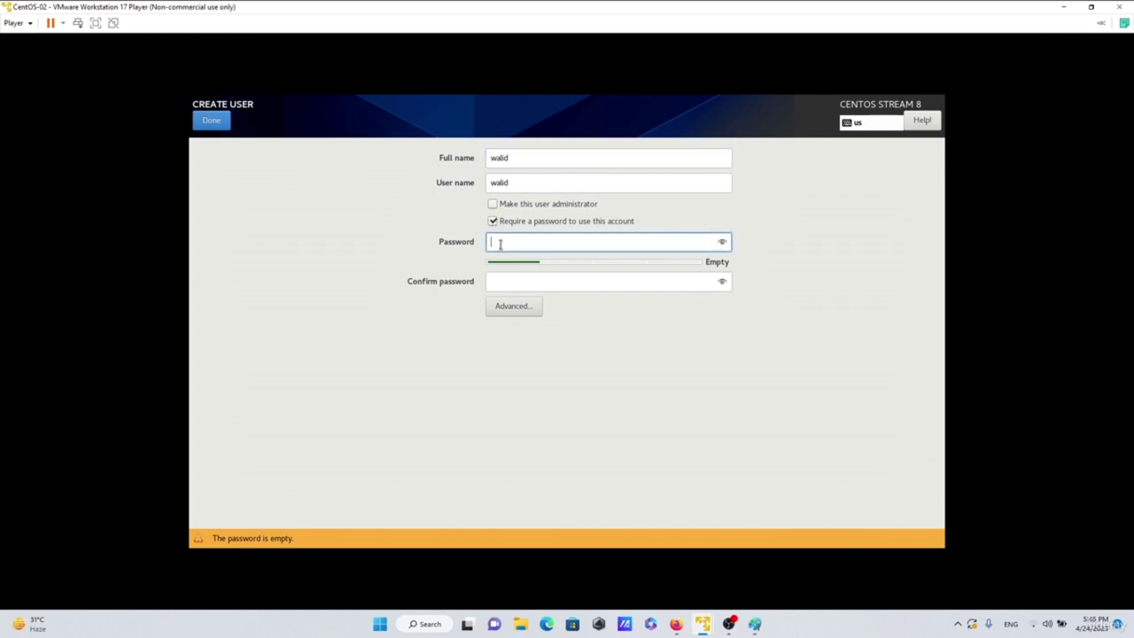
pyautogui.write('1234')
pyautogui.click(518, 282)
pyautogui.write('1234')
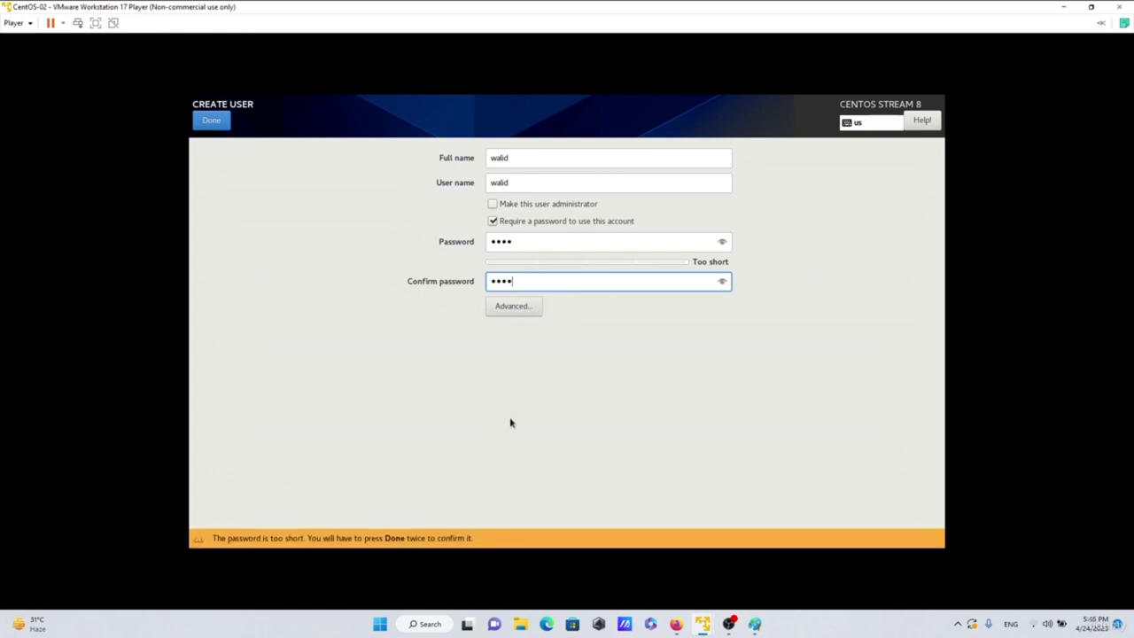
pyautogui.click(204, 120)
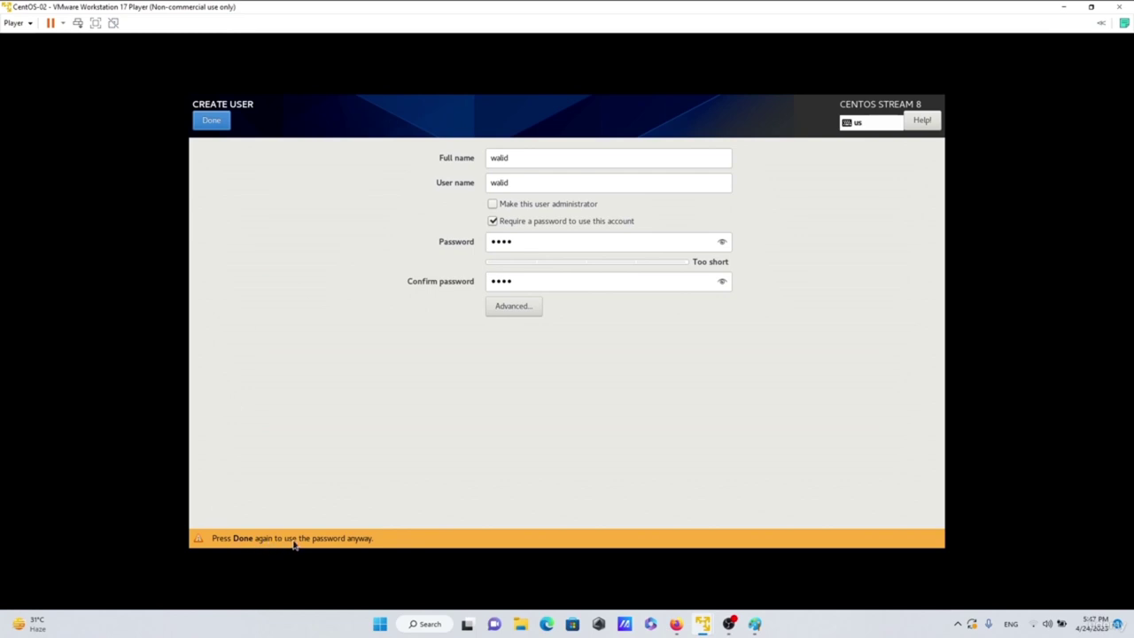
pyautogui.click(212, 121)
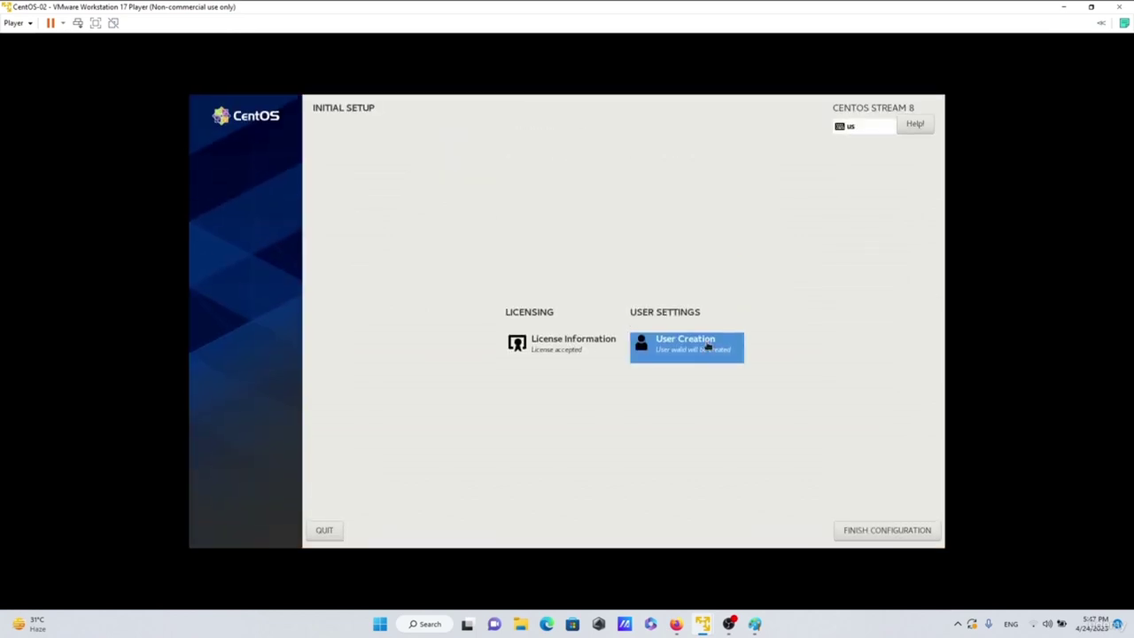
# - Finish configuration, sign in as the new user, and make the VM fill the screen
pyautogui.click(884, 535)
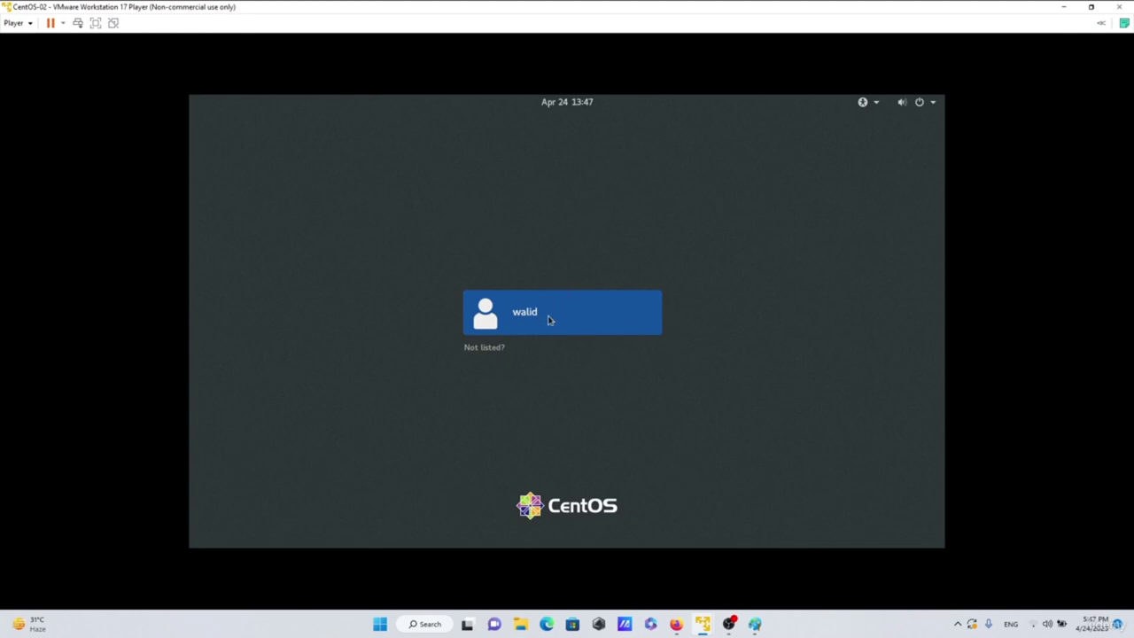
pyautogui.click(548, 320)
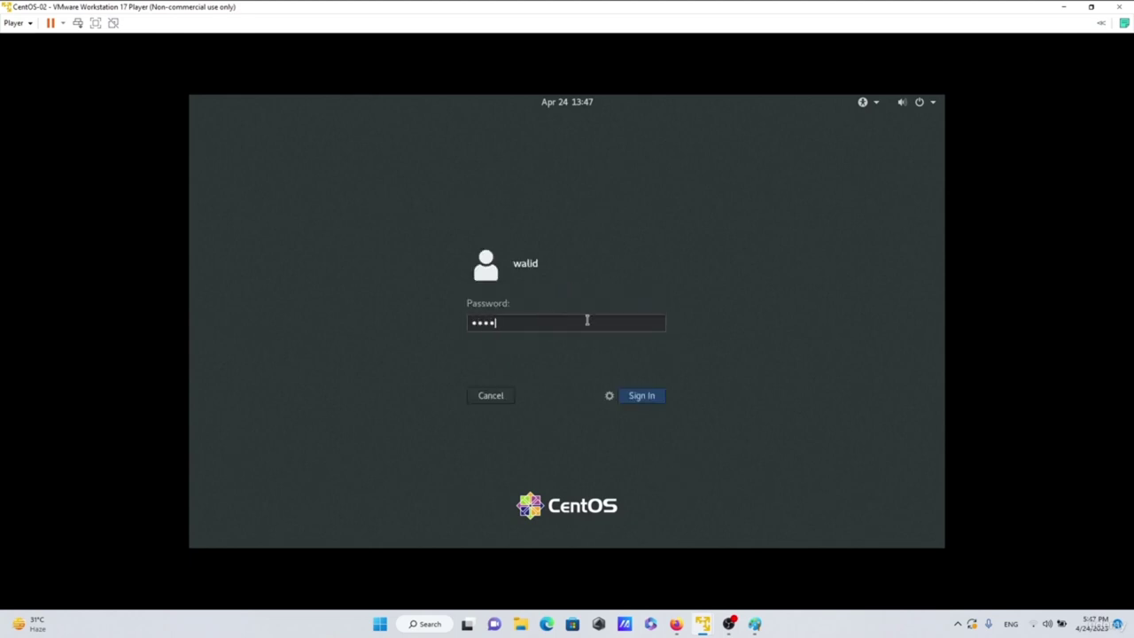
pyautogui.press('Return')
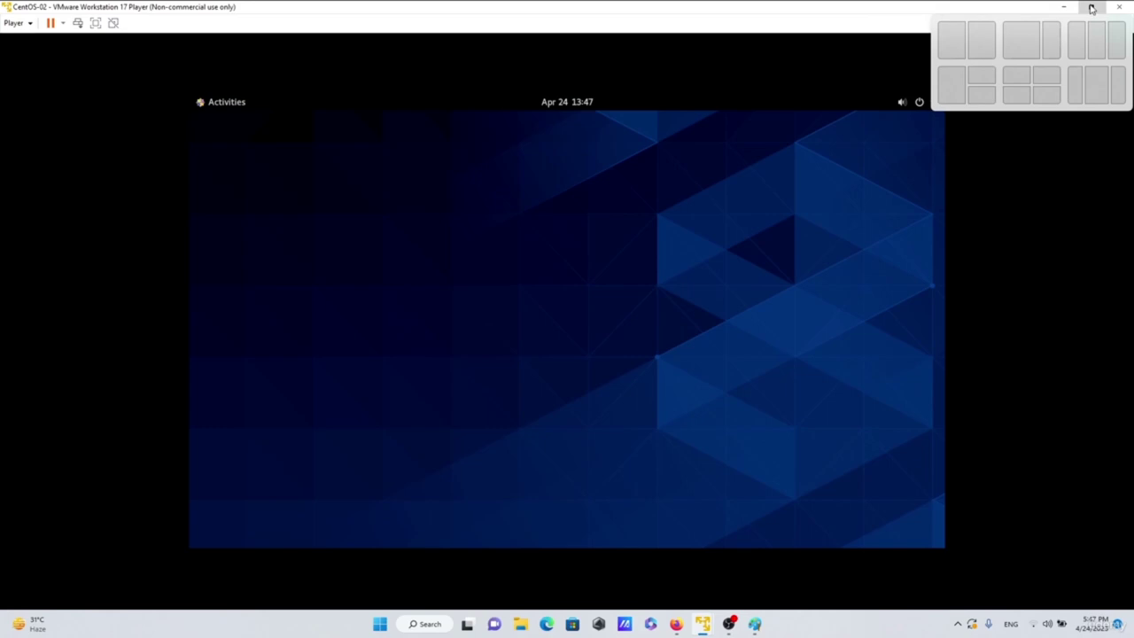
pyautogui.click(1091, 8)
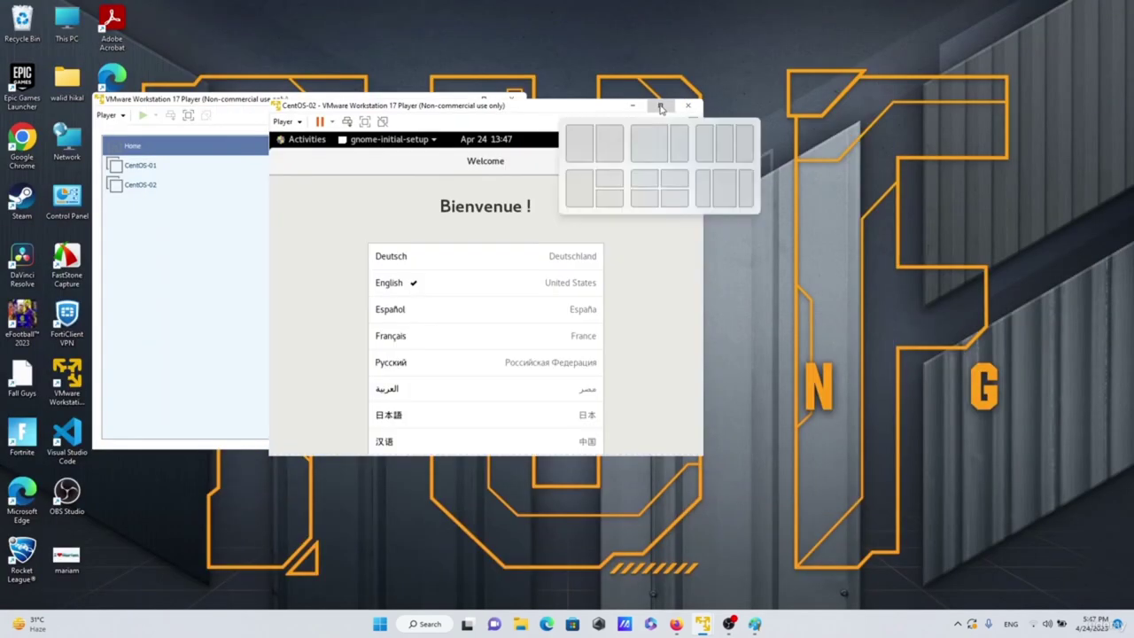
pyautogui.click(659, 106)
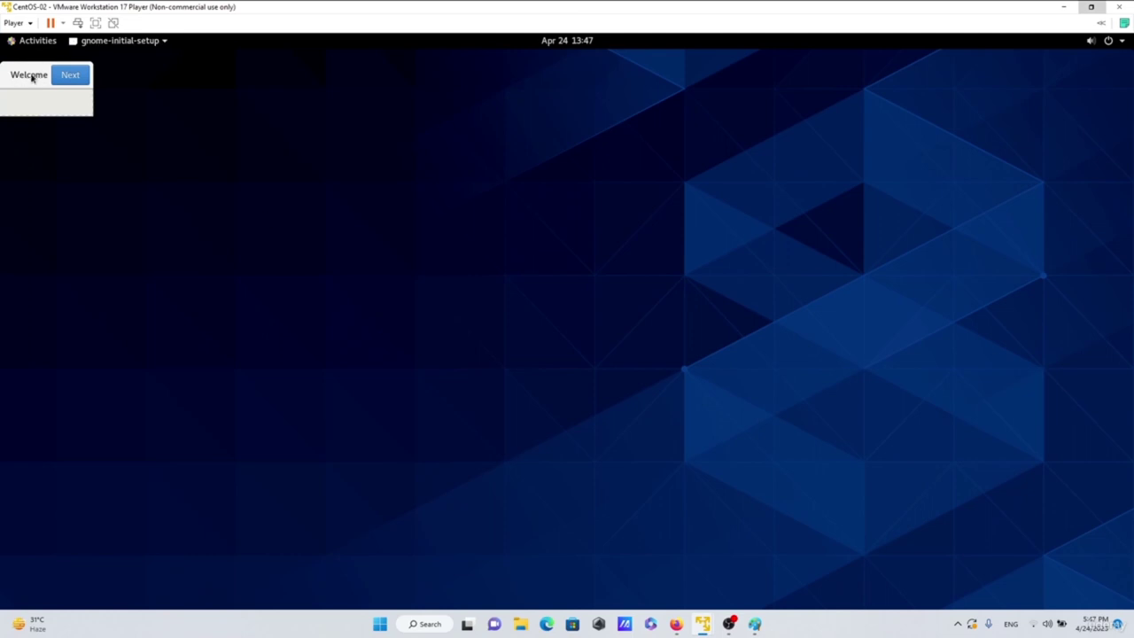
# - Step through the GNOME welcome pages, start using CentOS Stream, and close Getting Started help
pyautogui.moveTo(20, 78); pyautogui.dragTo(160, 139)
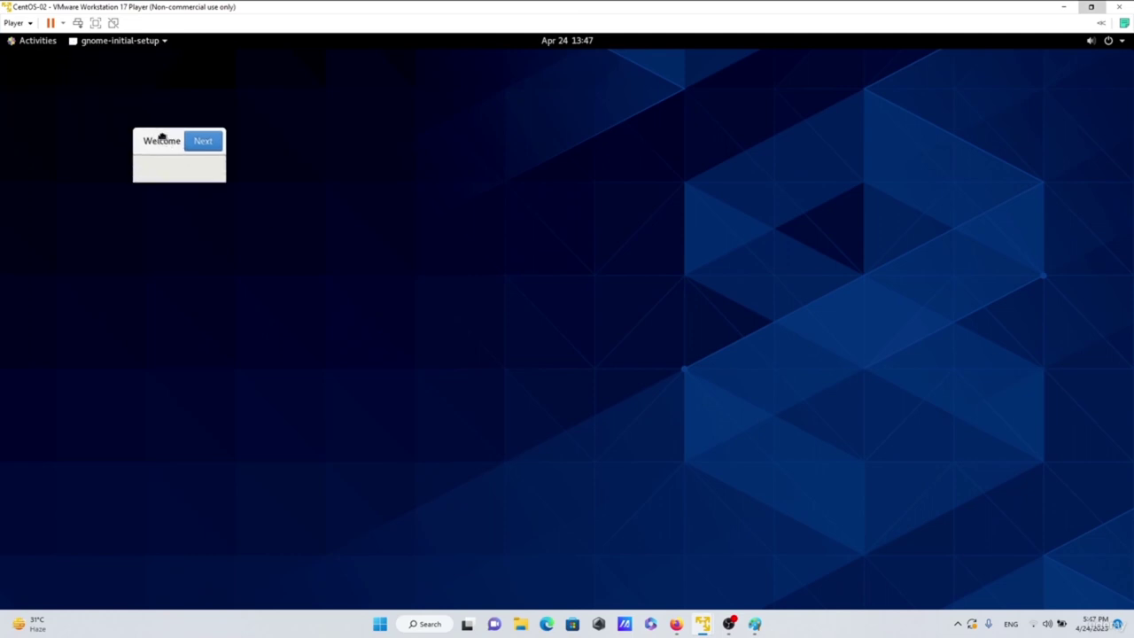
pyautogui.click(200, 143)
pyautogui.click(165, 148)
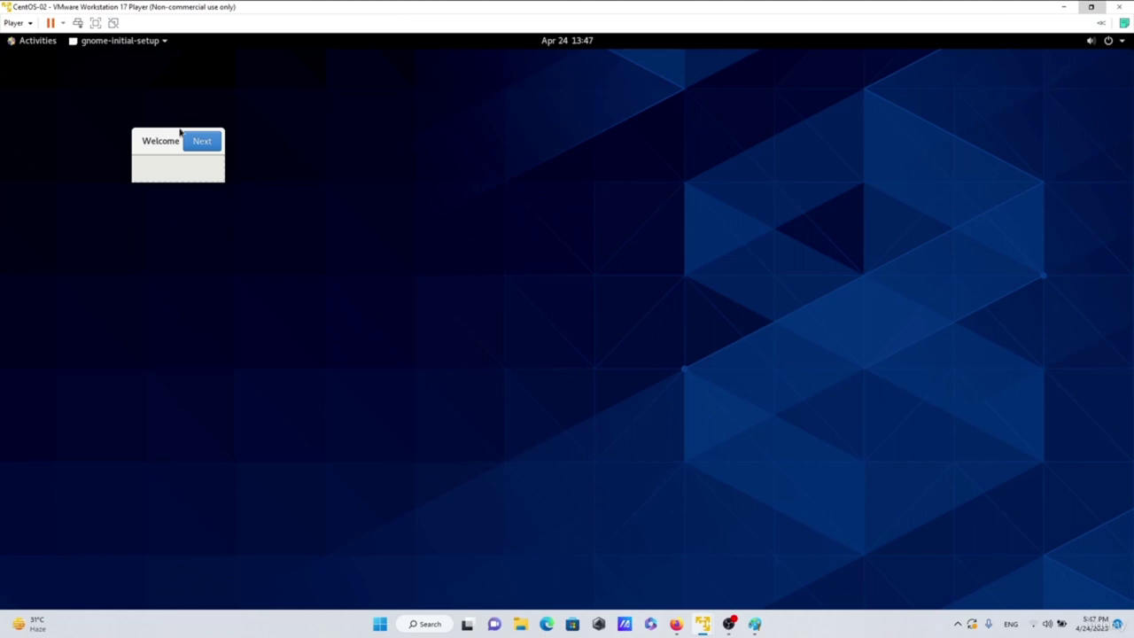
pyautogui.click(202, 147)
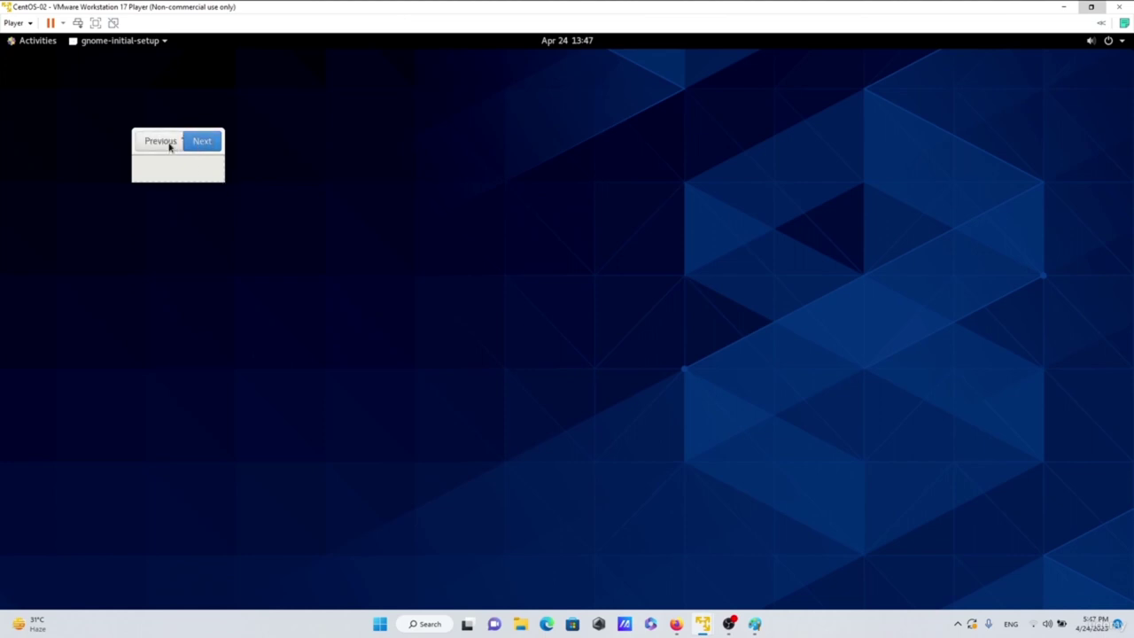
pyautogui.click(208, 147)
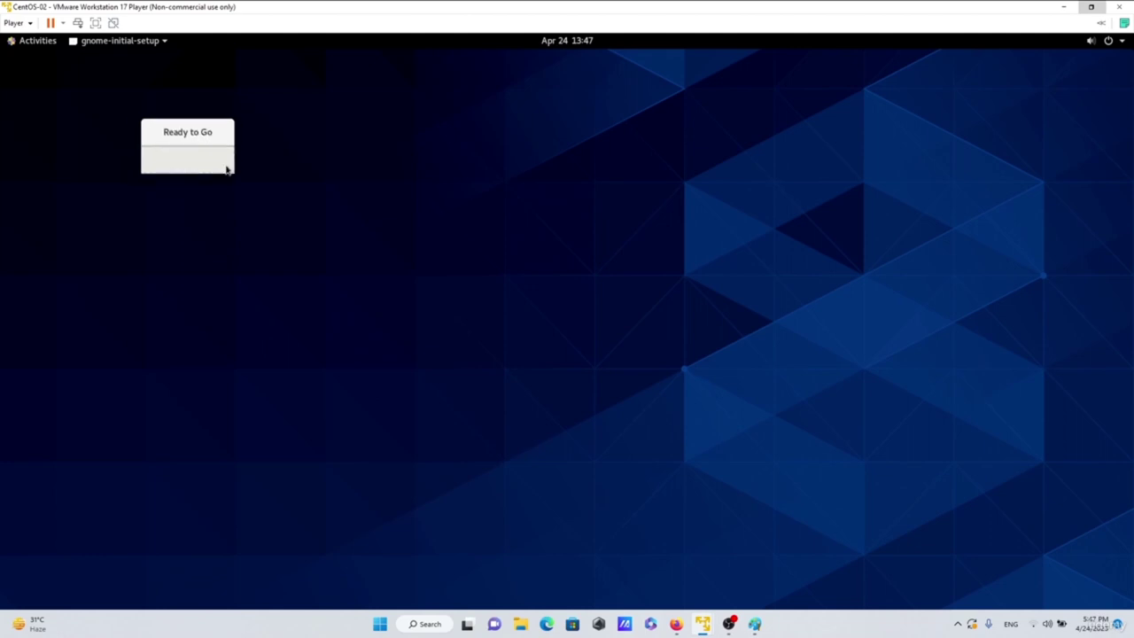
pyautogui.doubleClick(888, 7)
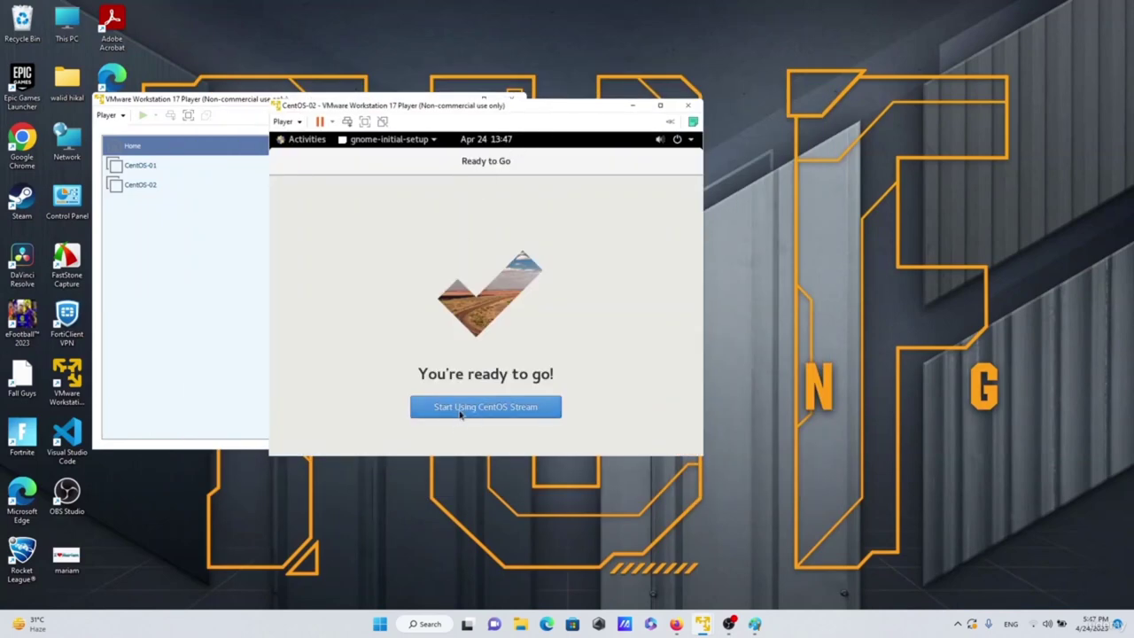
pyautogui.click(472, 409)
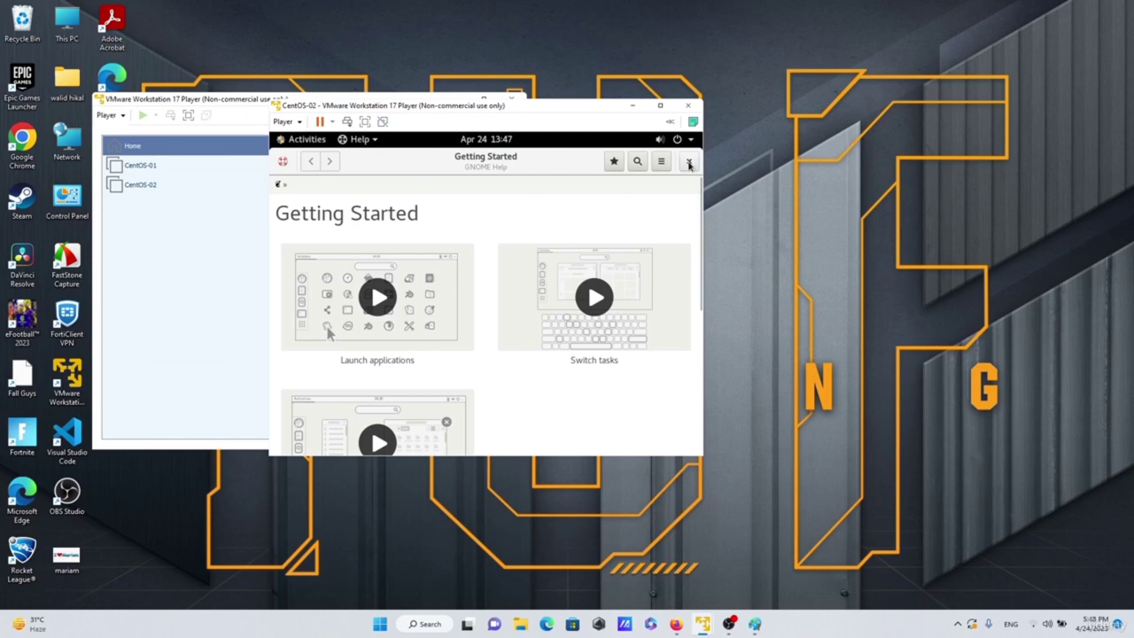
pyautogui.click(690, 163)
pyautogui.click(659, 105)
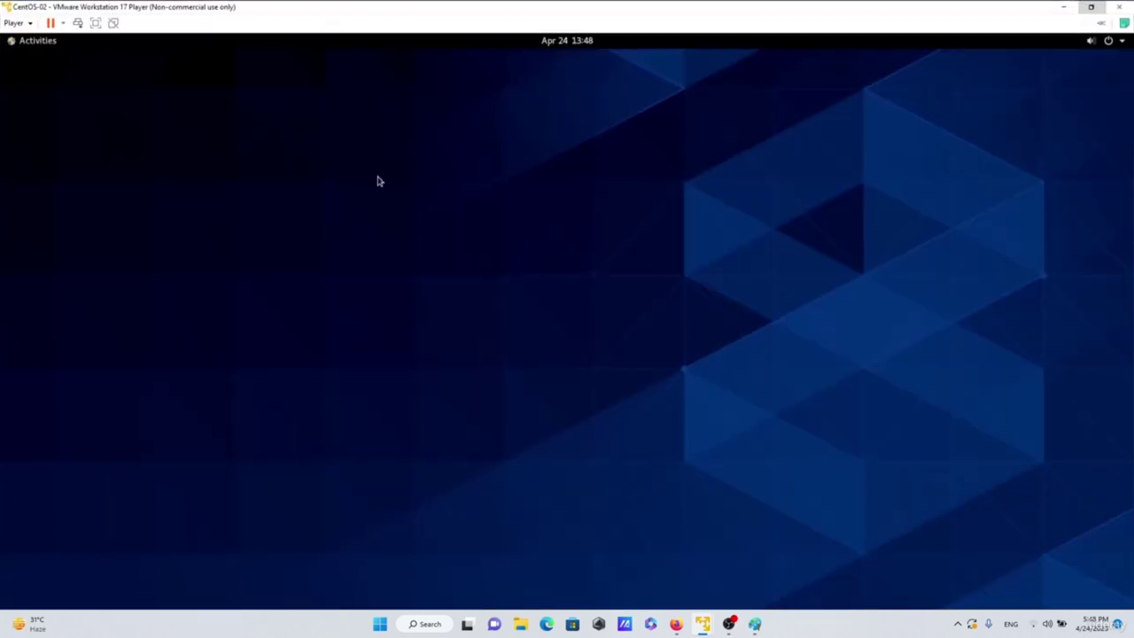
# - Launch Files from the app grid and open the Computer root file system via Other Locations
pyautogui.click(34, 42)
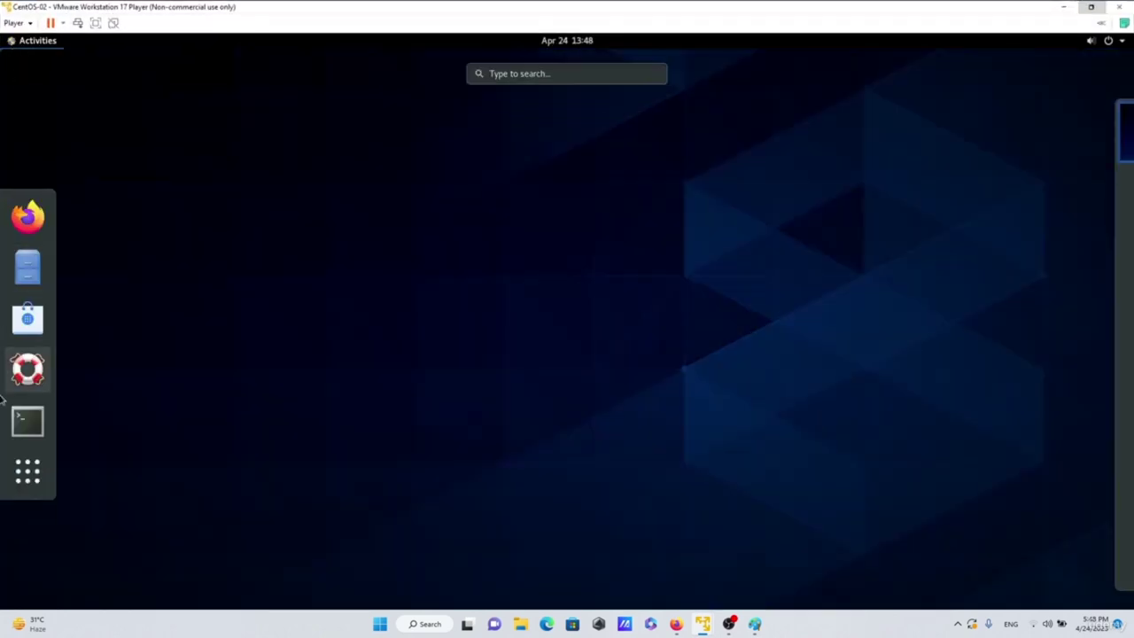
pyautogui.click(28, 472)
pyautogui.click(511, 169)
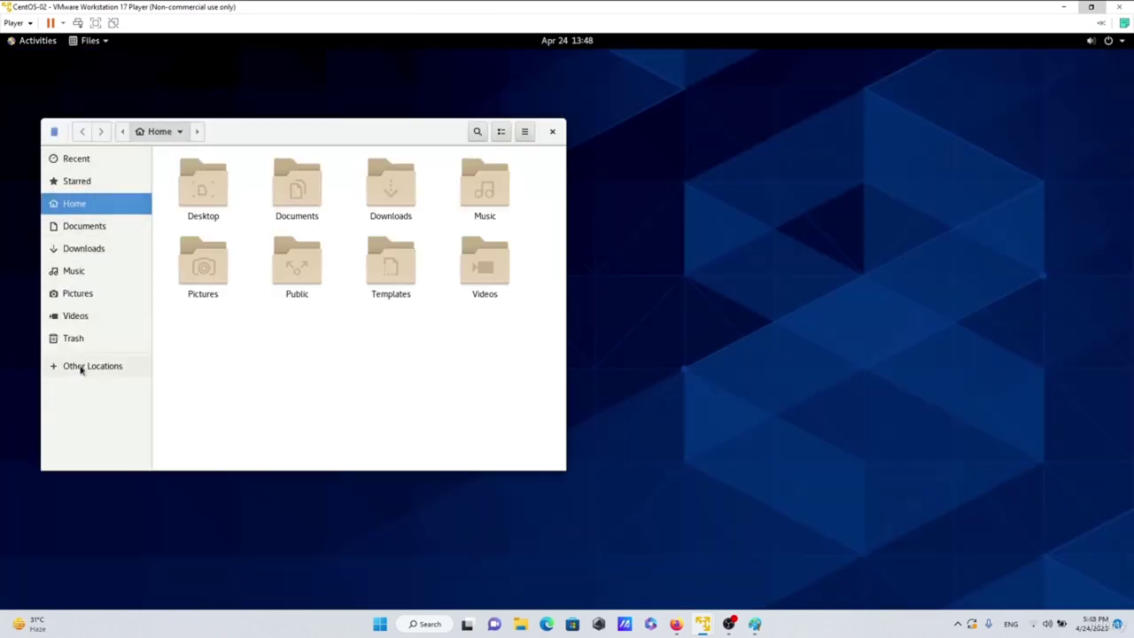
pyautogui.click(79, 366)
pyautogui.doubleClick(421, 138)
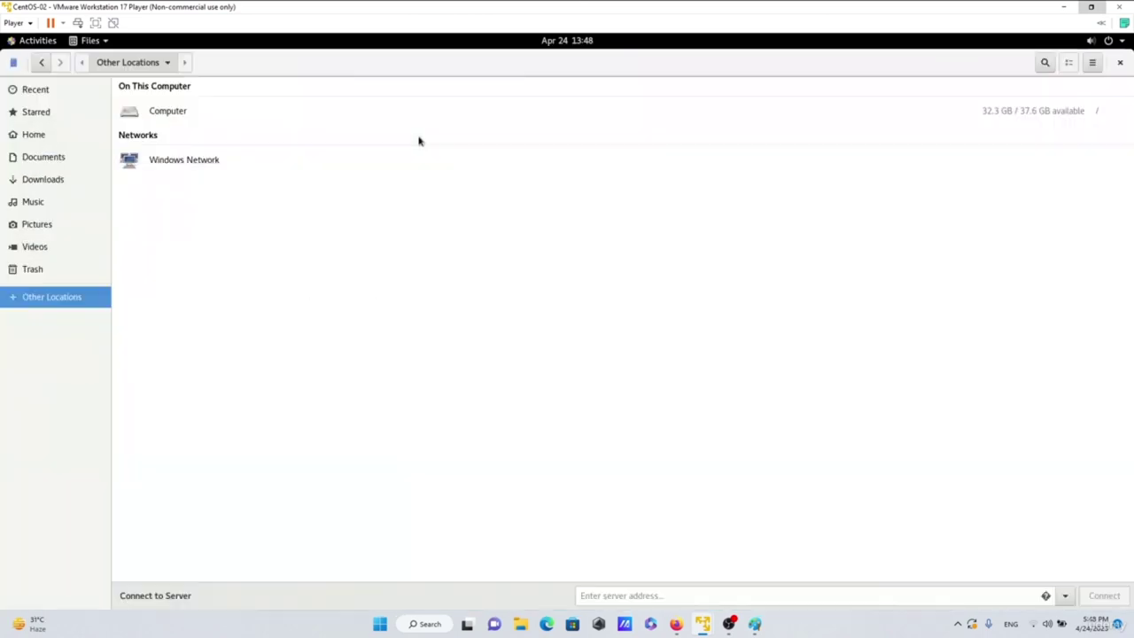
pyautogui.click(176, 125)
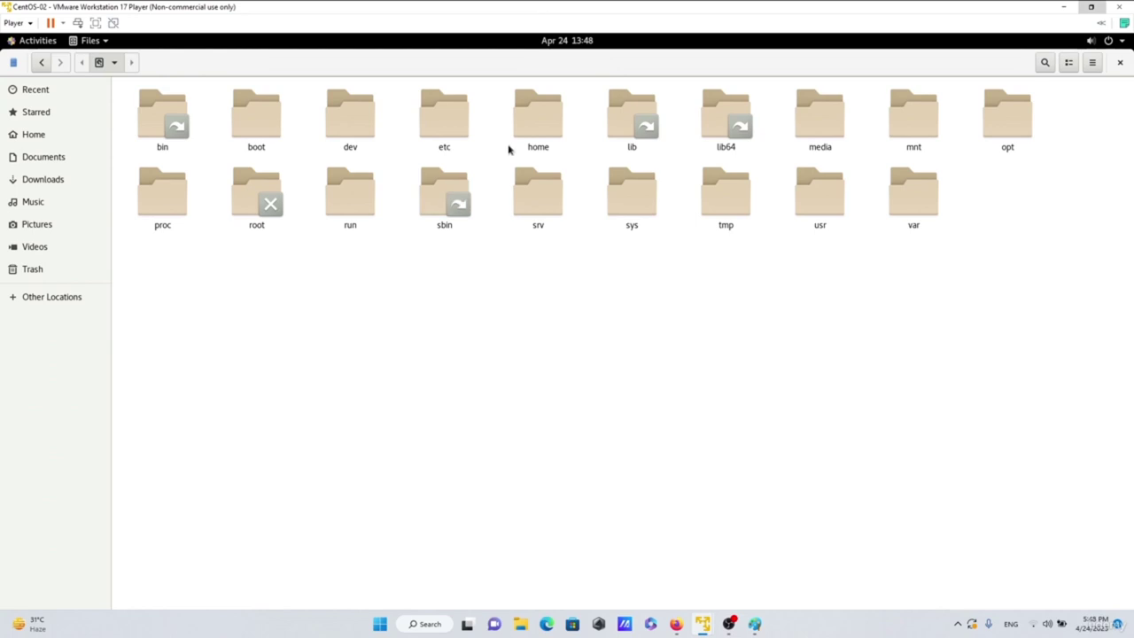
# - Select the home, etc, dev and boot root folders, then clear the selection
pyautogui.click(544, 129)
pyautogui.click(436, 127)
pyautogui.click(353, 132)
pyautogui.click(255, 124)
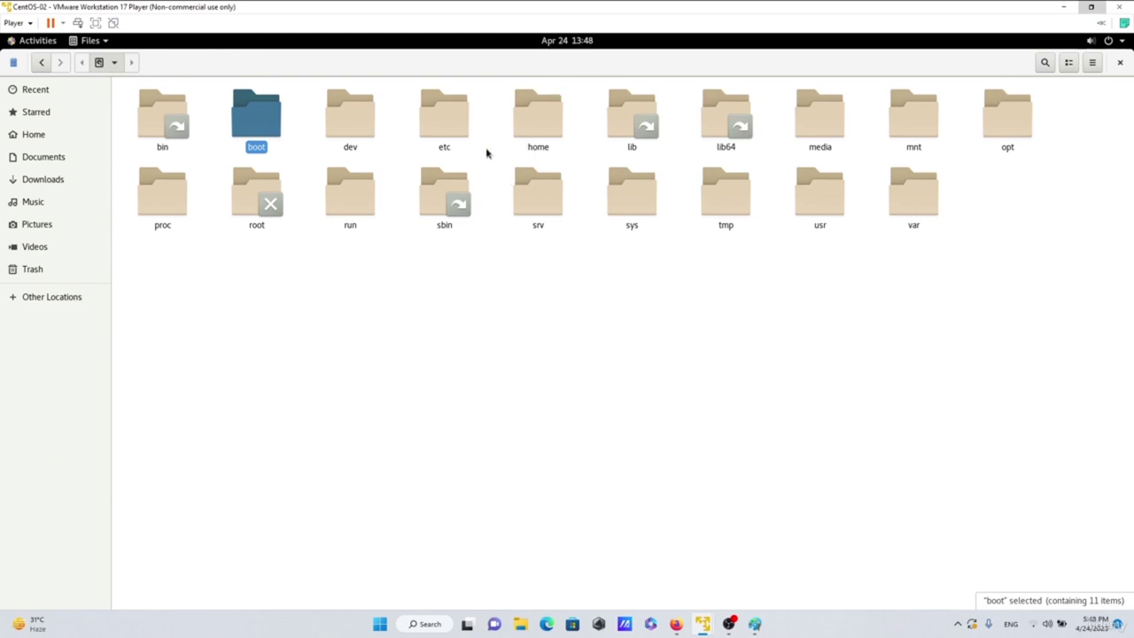
pyautogui.click(927, 261)
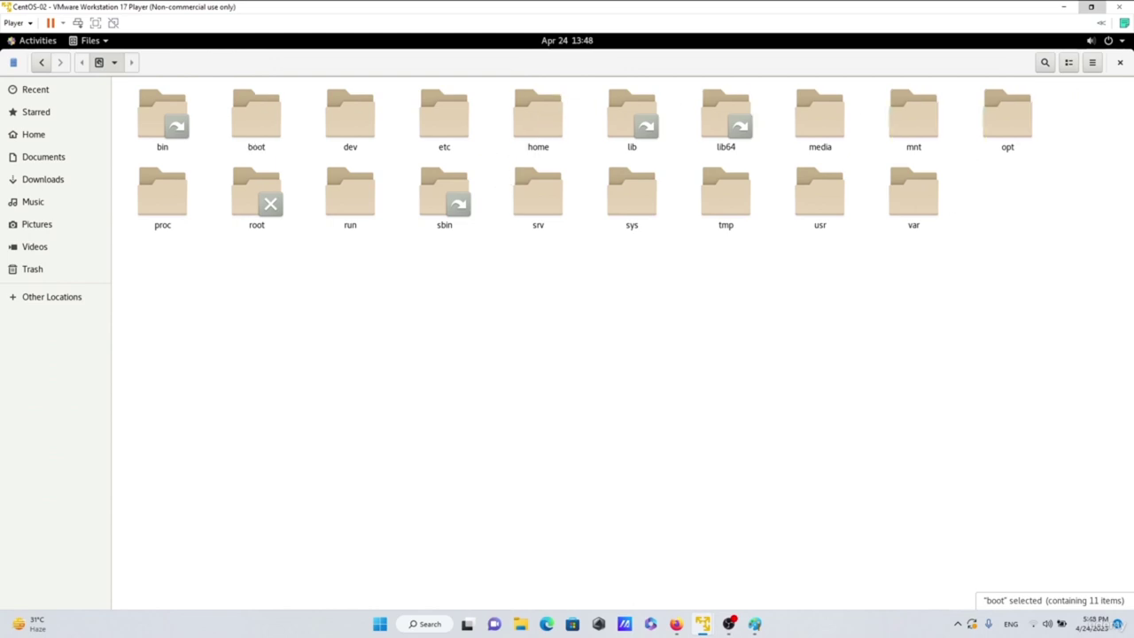
# - Open the home folder and then the user's personal folder
pyautogui.doubleClick(536, 133)
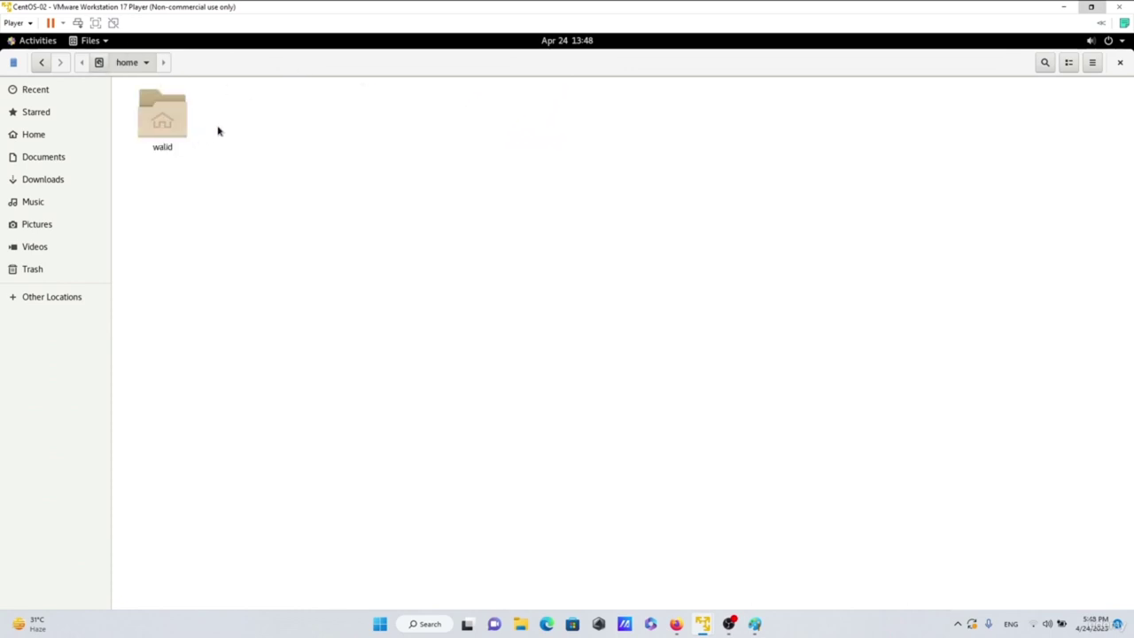
pyautogui.click(159, 126)
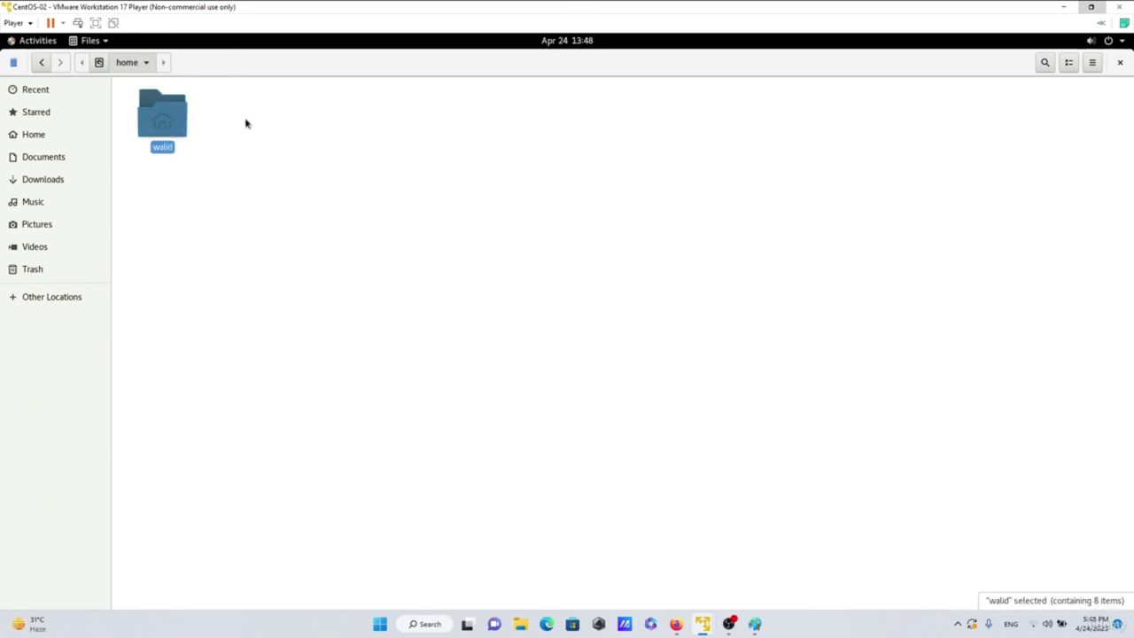
pyautogui.doubleClick(160, 129)
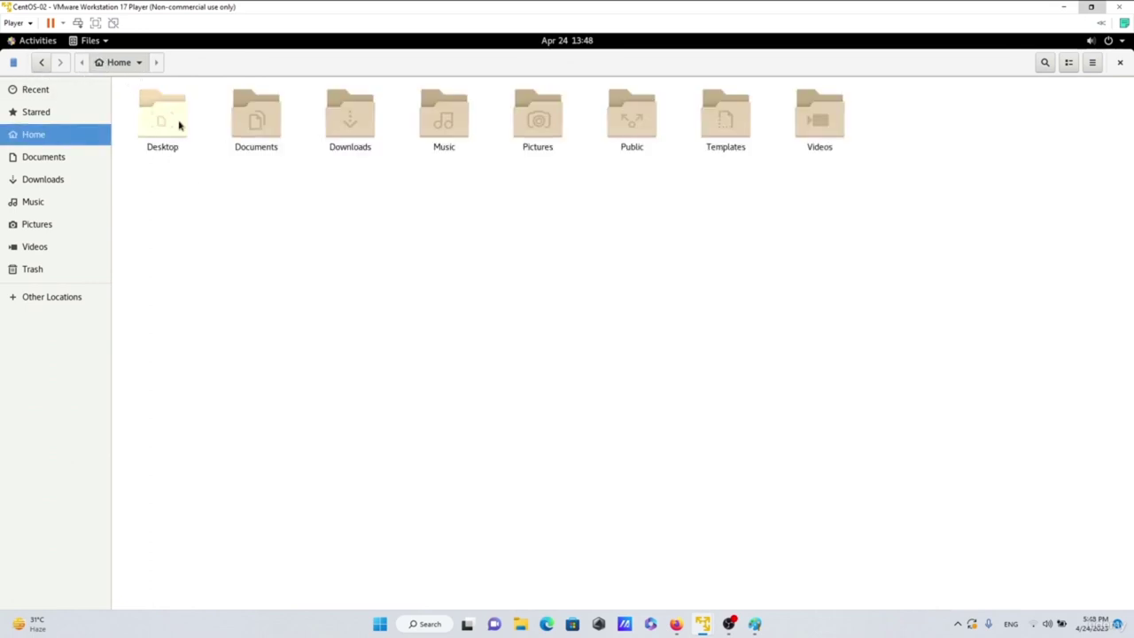
# - Select Desktop, Documents, Downloads, Music, Pictures, Public, Templates and Videos, then close Files
pyautogui.click(164, 133)
pyautogui.click(256, 131)
pyautogui.click(367, 125)
pyautogui.click(458, 127)
pyautogui.click(534, 129)
pyautogui.click(620, 135)
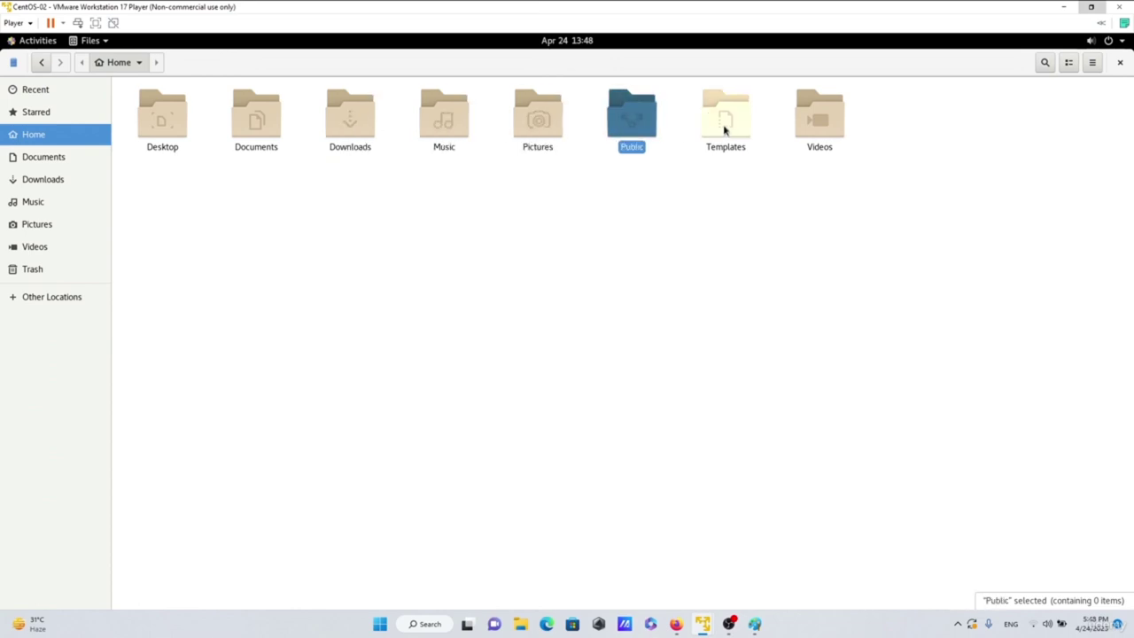
pyautogui.click(724, 130)
pyautogui.click(832, 140)
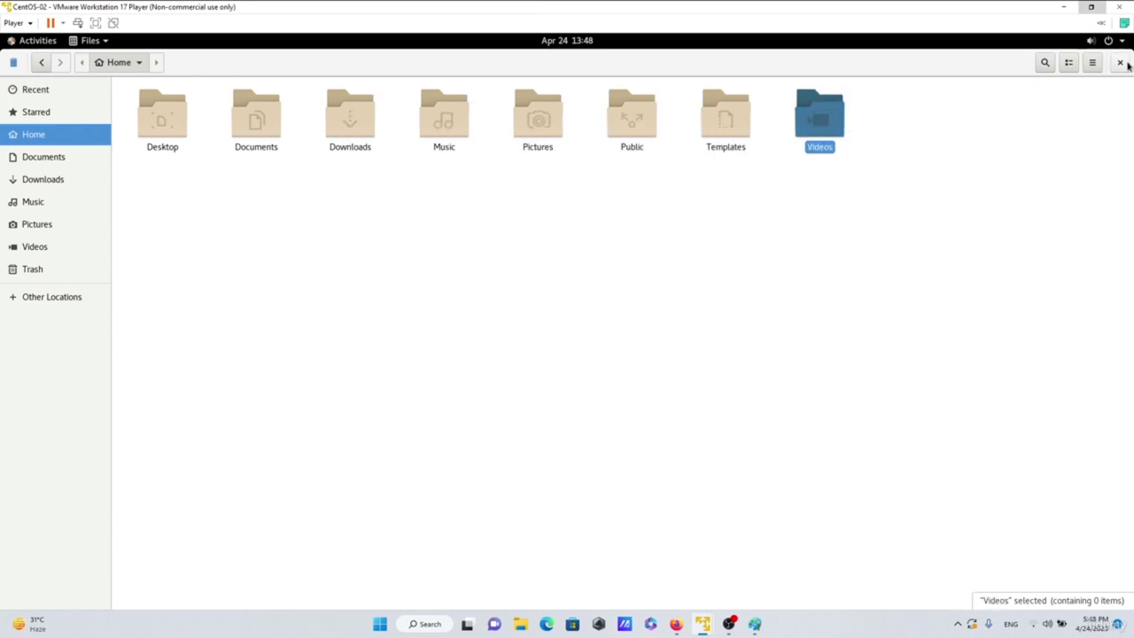
pyautogui.click(1122, 63)
# - Dismiss the desktop menu and Activities overview, then bring the 'Installing linux on vm workstation player' Paint window to front
pyautogui.rightClick(583, 148)
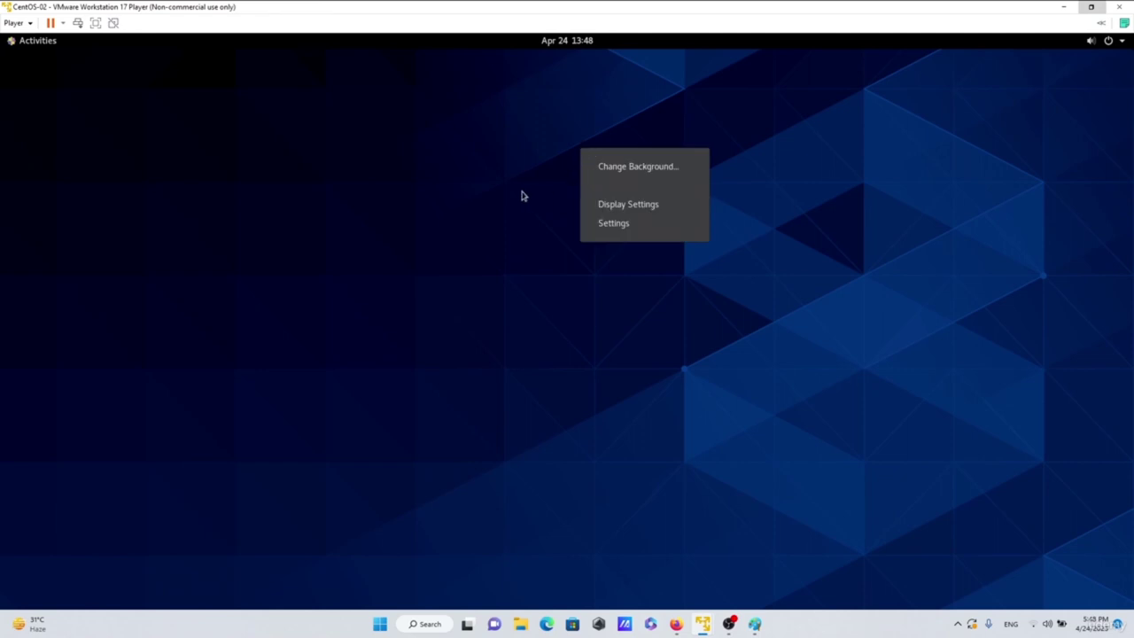
pyautogui.click(526, 195)
pyautogui.click(17, 46)
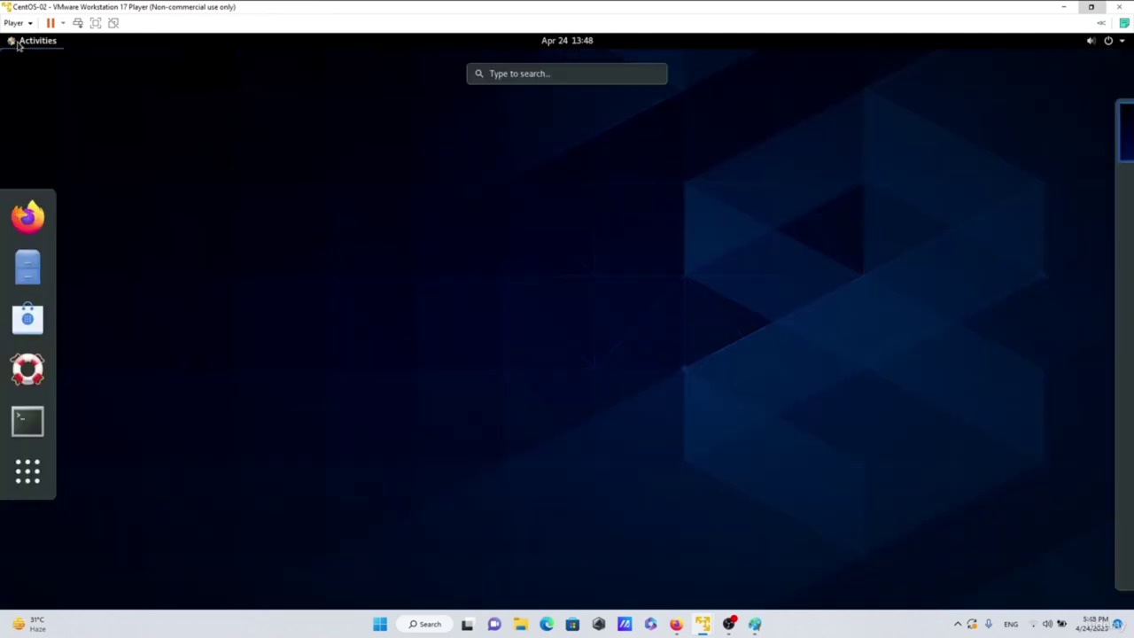
pyautogui.click(295, 208)
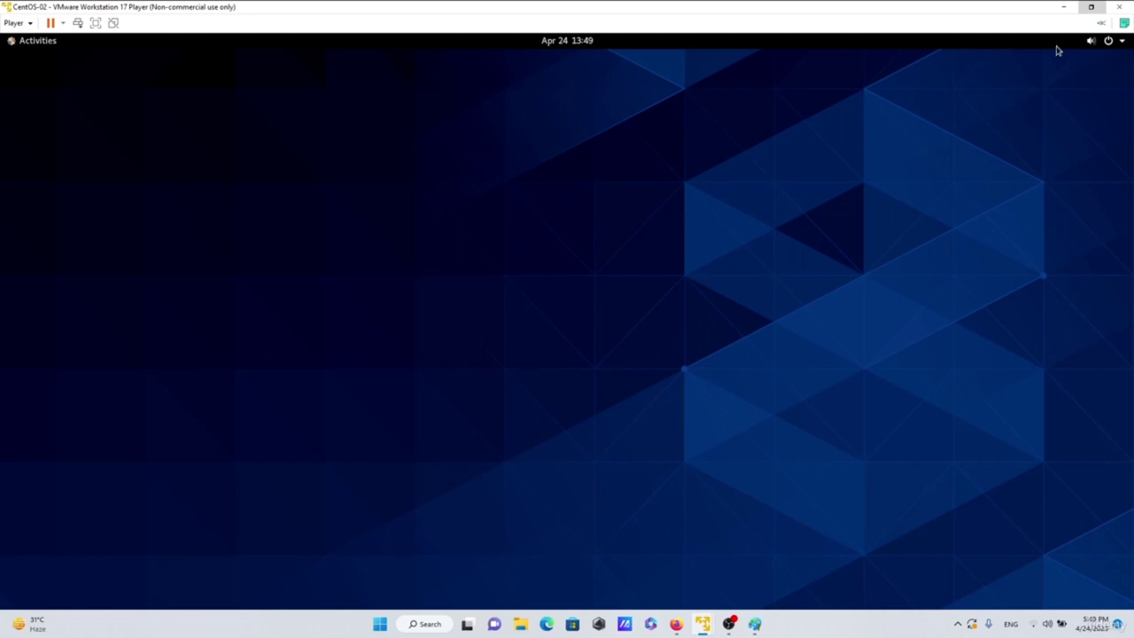
pyautogui.moveTo(758, 629)
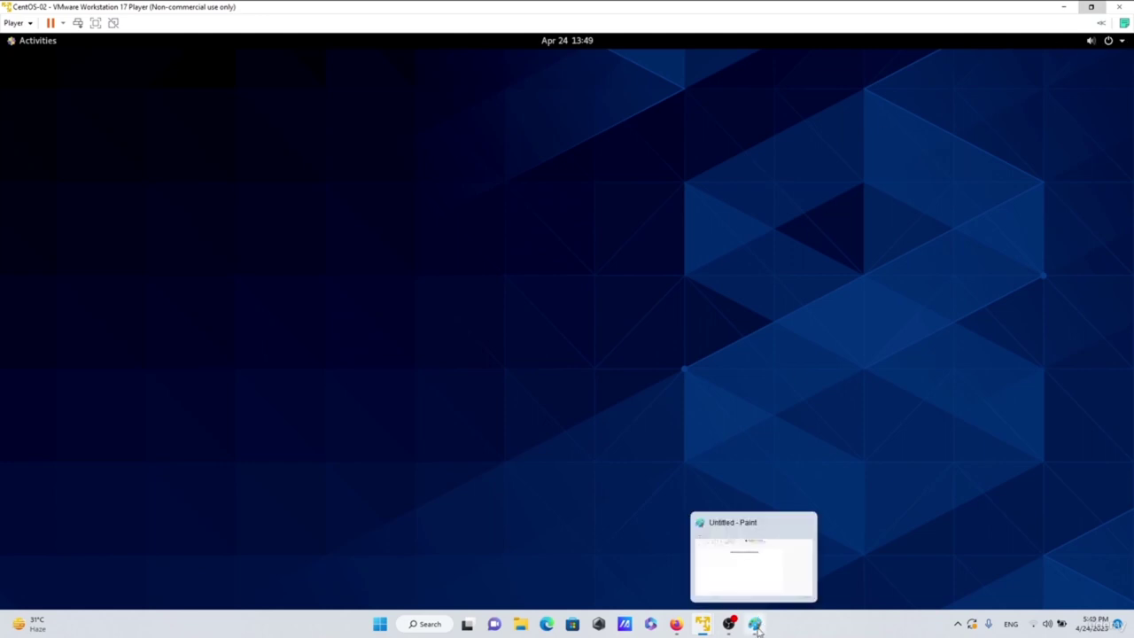
pyautogui.click(755, 625)
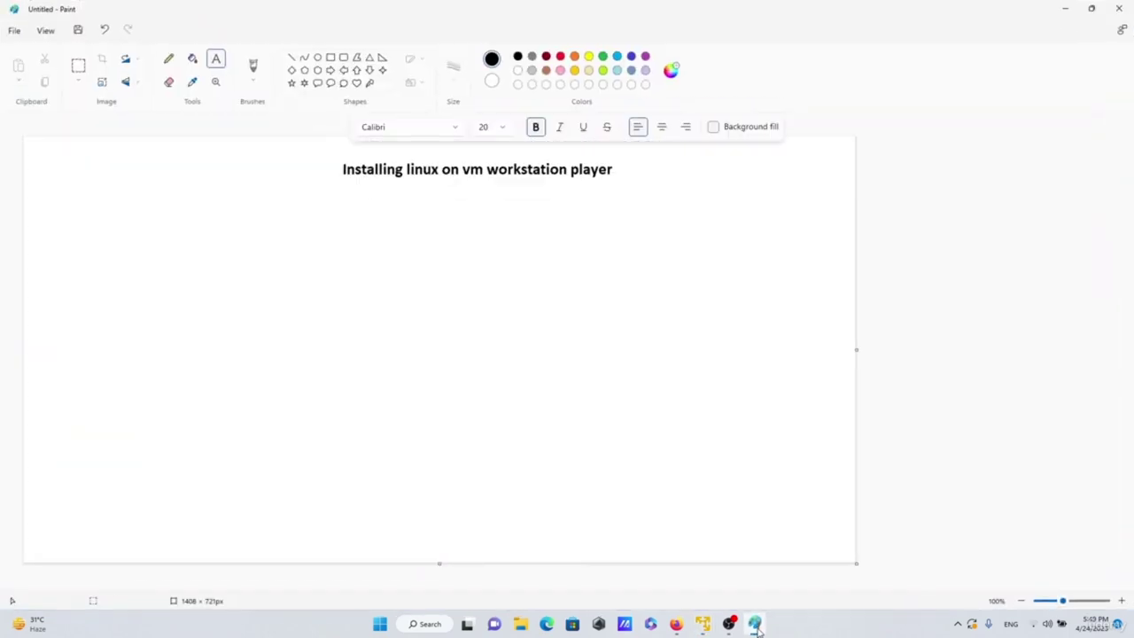